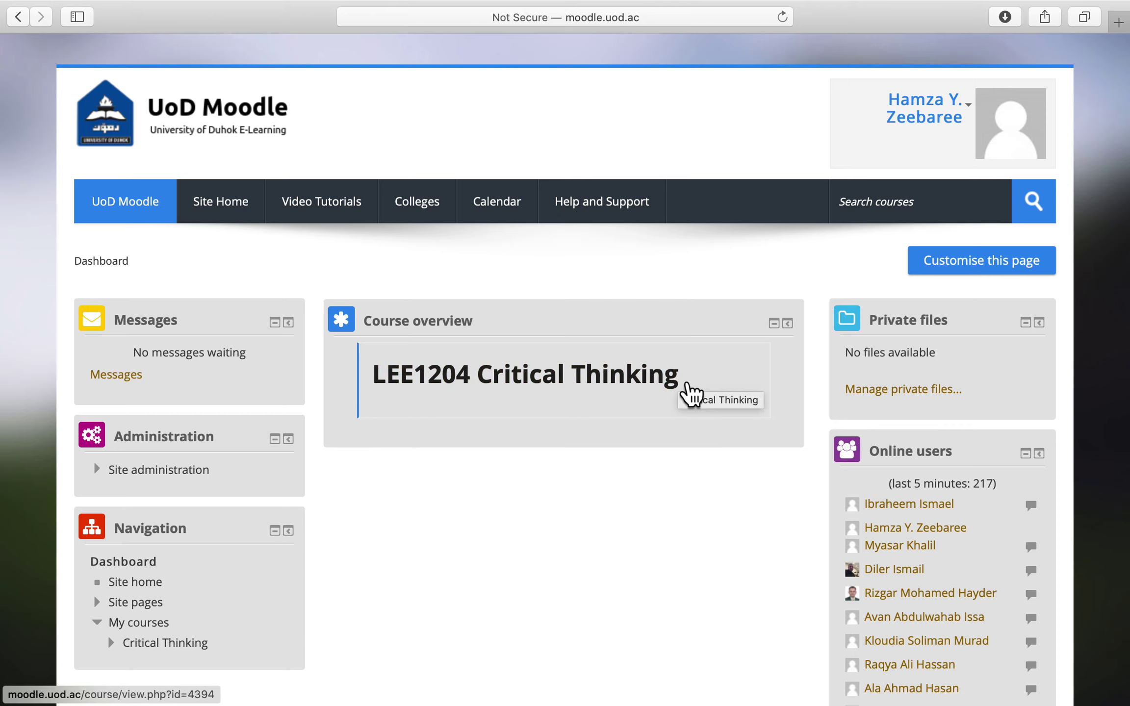
# Step: Open the LEE1204 Critical Thinking course from the course overview and turn editing on
pyautogui.click(686, 388)
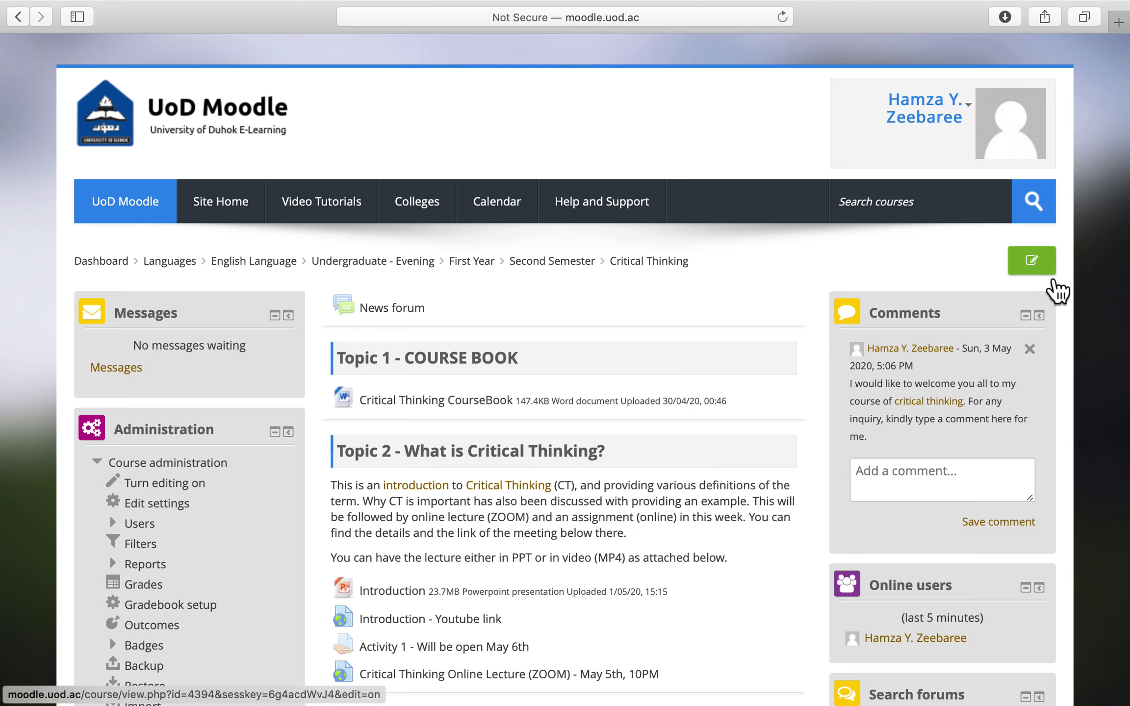
pyautogui.click(1054, 278)
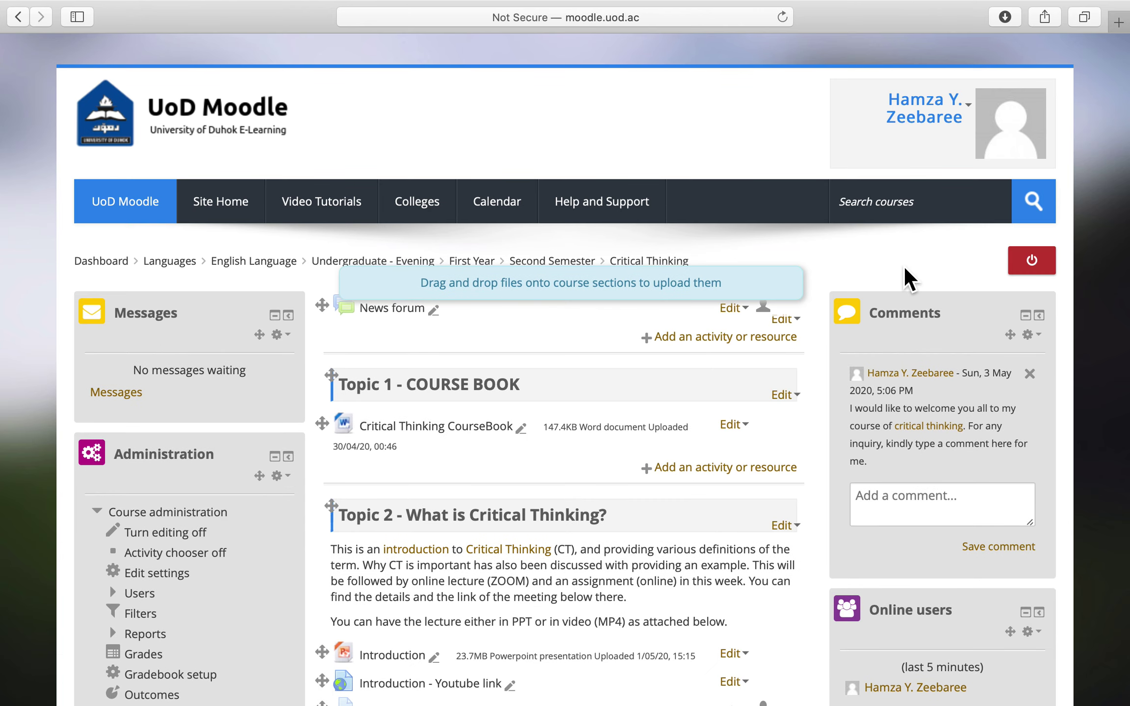
# Step: Add a new Assignment activity to the section "Topic 2 - What is Critical Thinking?"
pyautogui.scroll(-4, 558, 597)
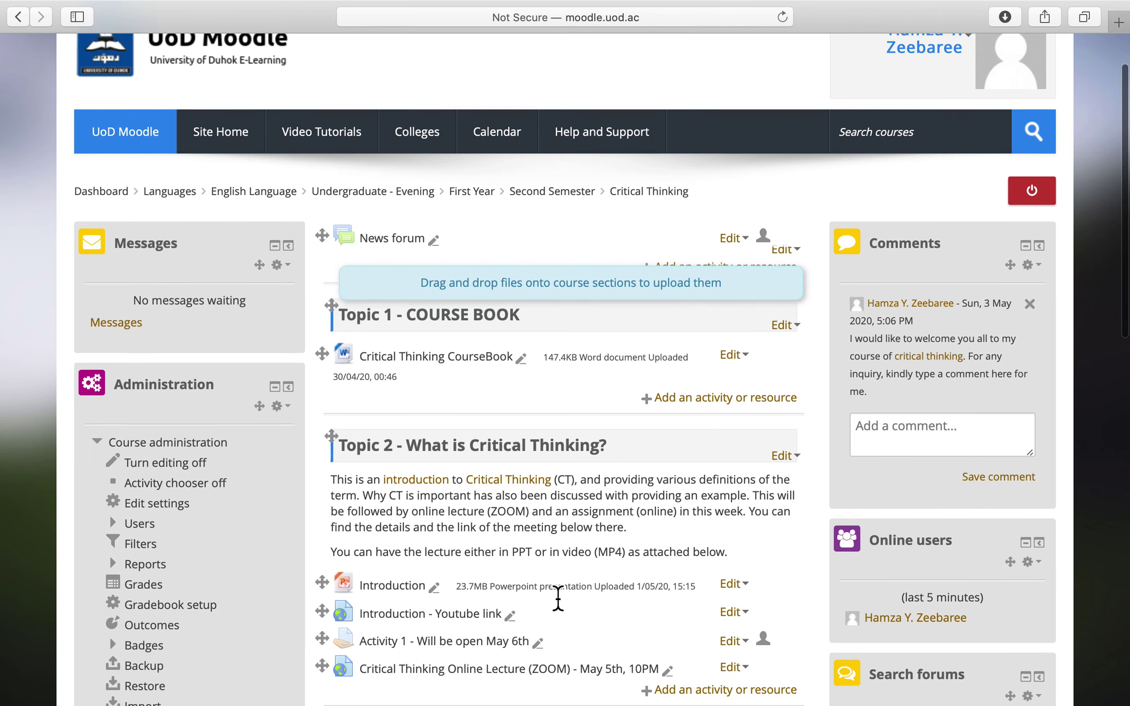
pyautogui.moveTo(346, 426); pyautogui.dragTo(665, 418)
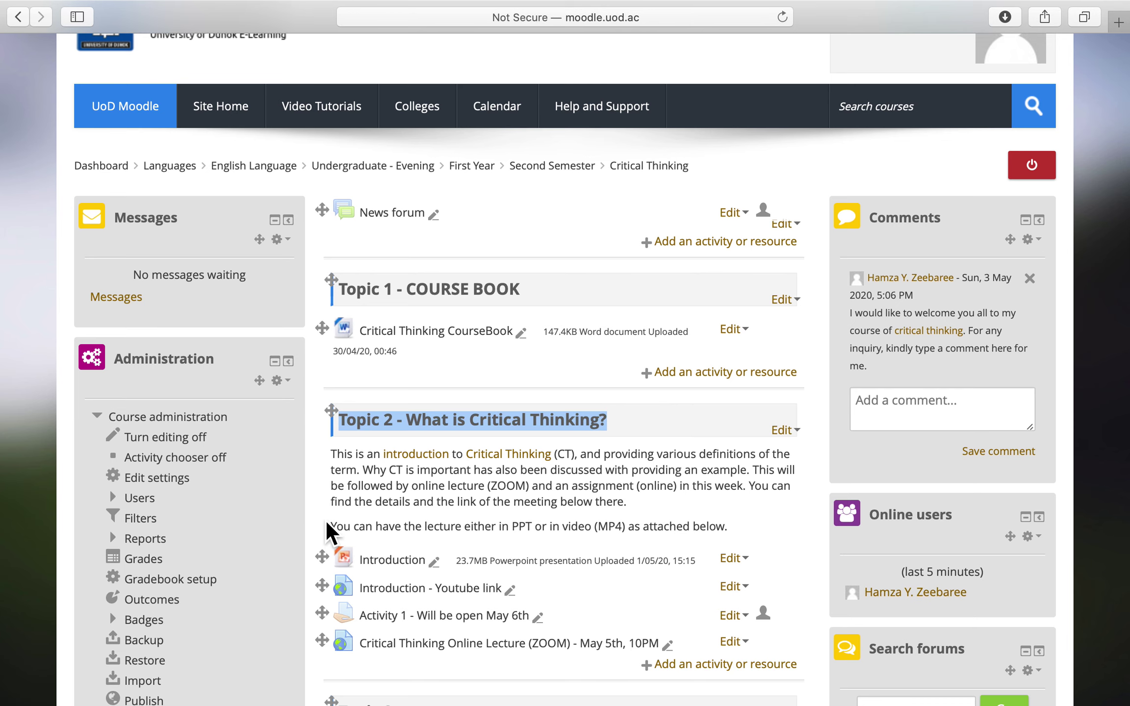
pyautogui.scroll(-3, 368, 558)
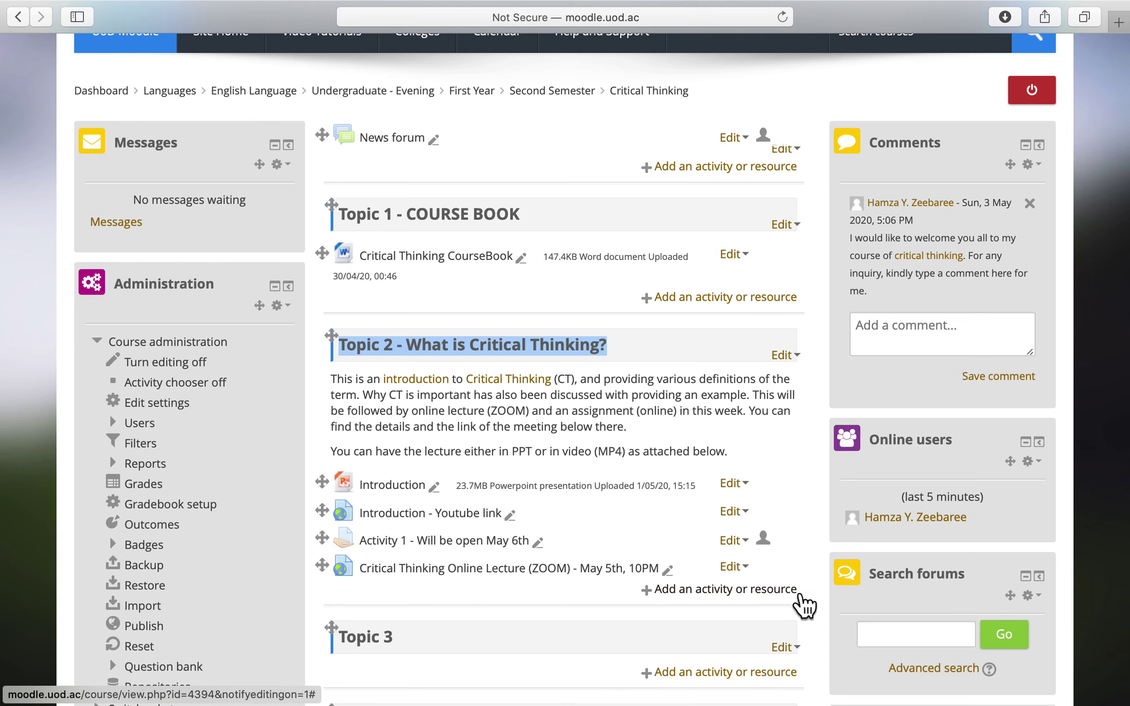
pyautogui.click(792, 591)
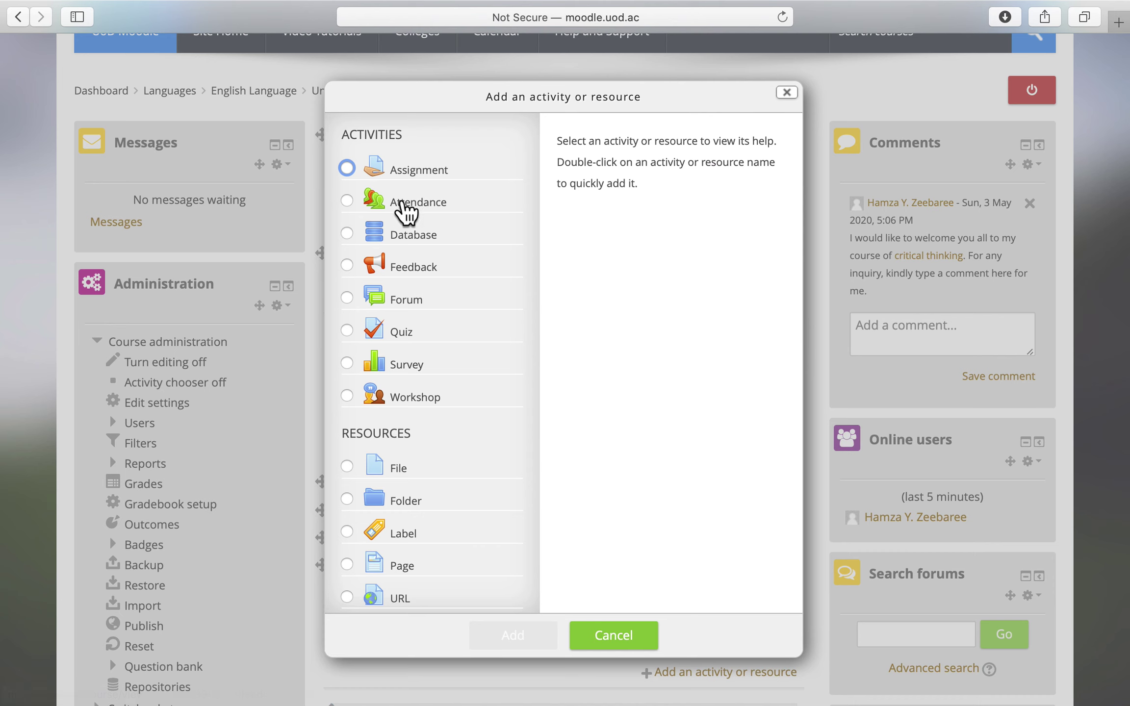
pyautogui.click(412, 176)
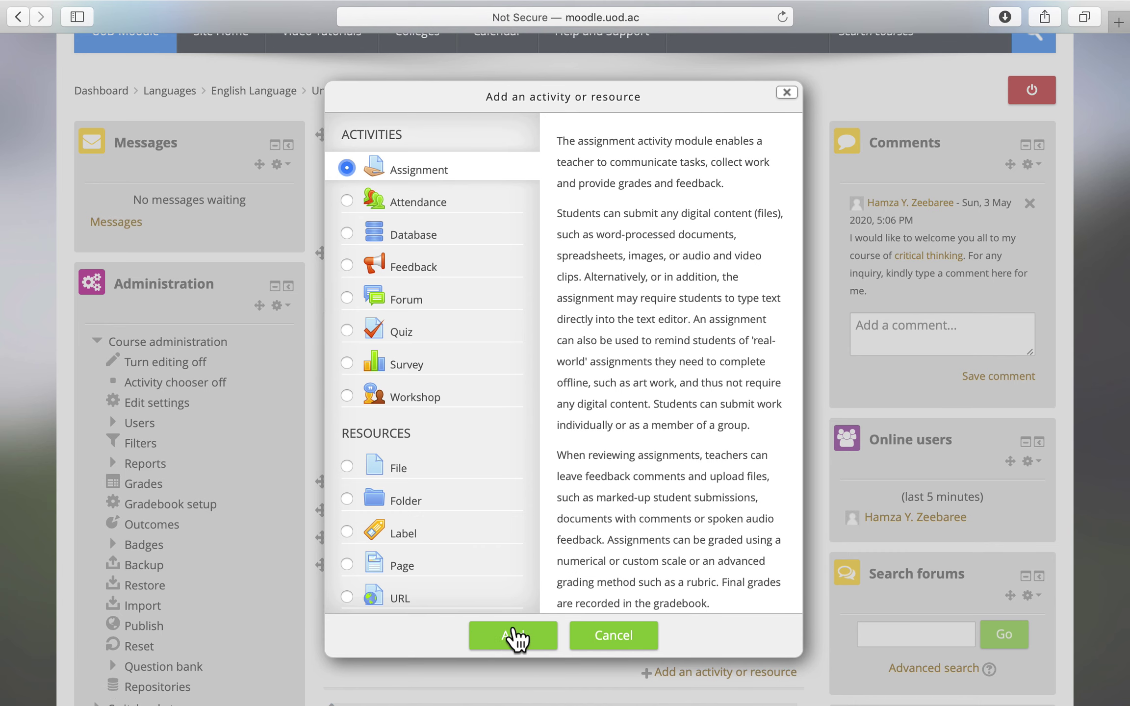
pyautogui.click(534, 637)
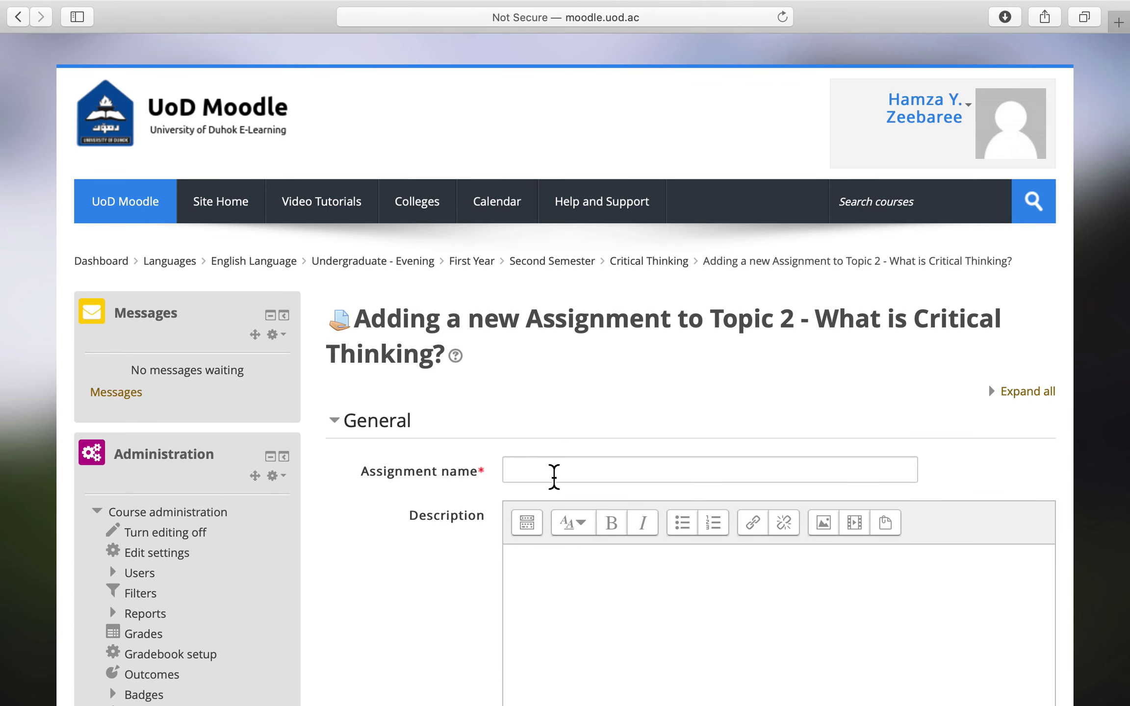
# Step: Name the assignment "Review - Introduction"
pyautogui.click(552, 471)
pyautogui.click(373, 478)
pyautogui.moveTo(374, 478); pyautogui.dragTo(482, 472)
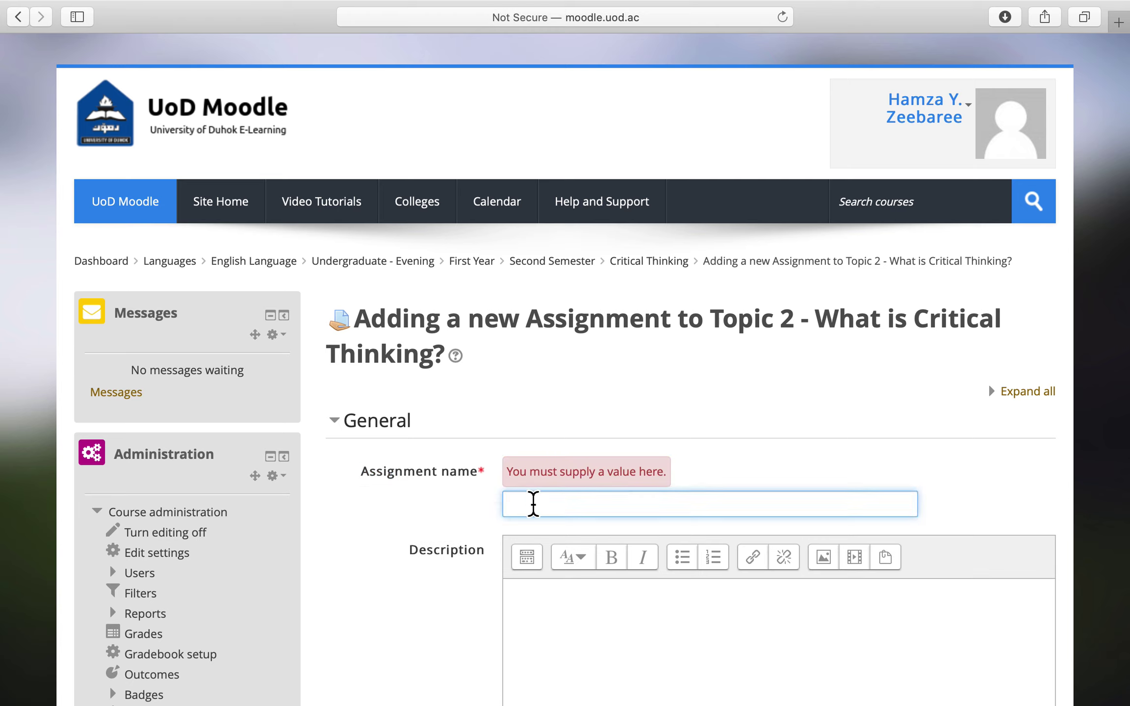
pyautogui.write('Review - Introduction')
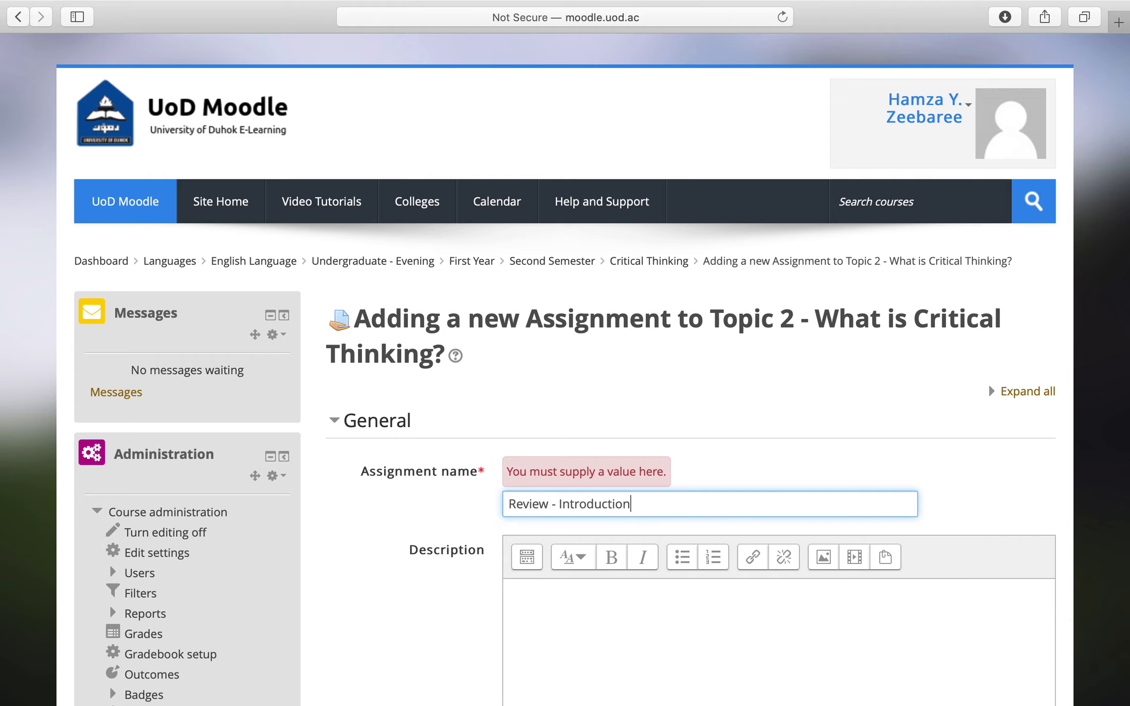
# Step: Enter the assignment description "Students are required to write a review."
pyautogui.scroll(-5, 593, 433)
pyautogui.click(594, 432)
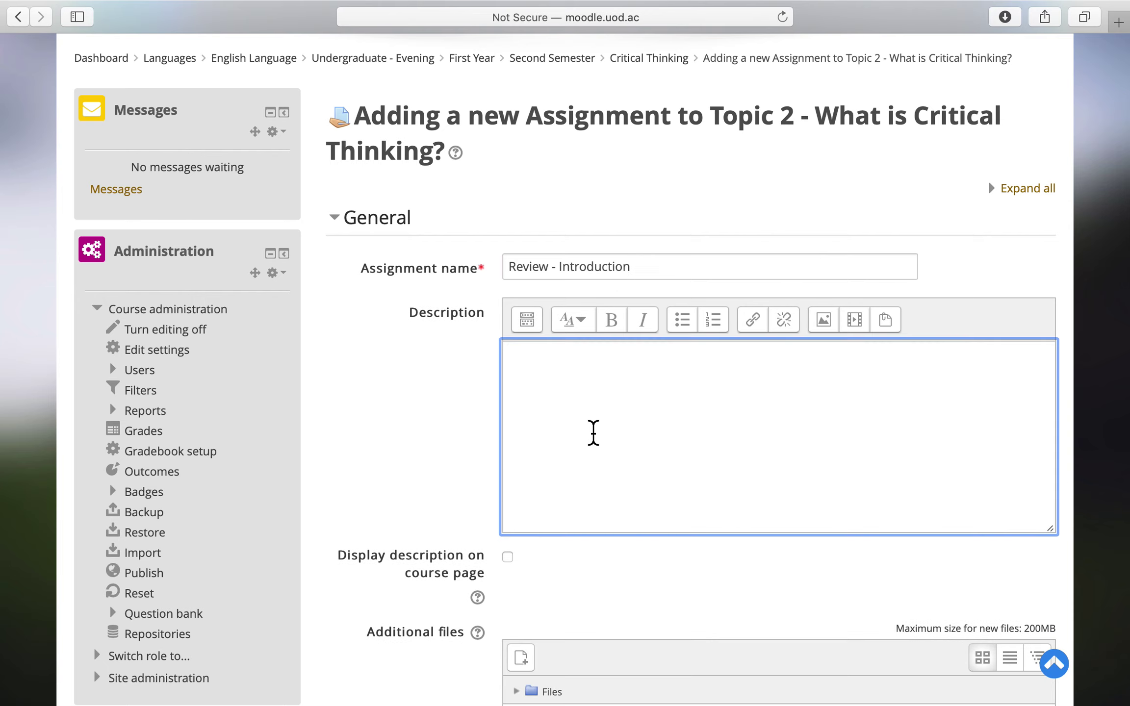
pyautogui.write('Students are requ')
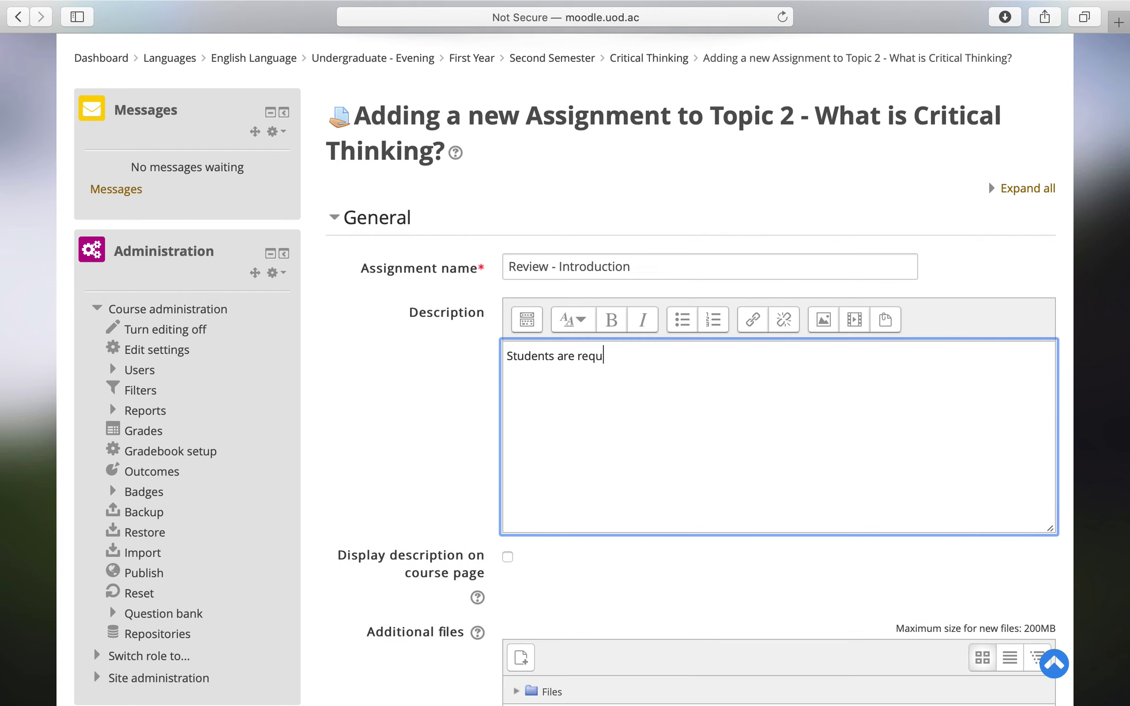
pyautogui.write('ired to write a review.')
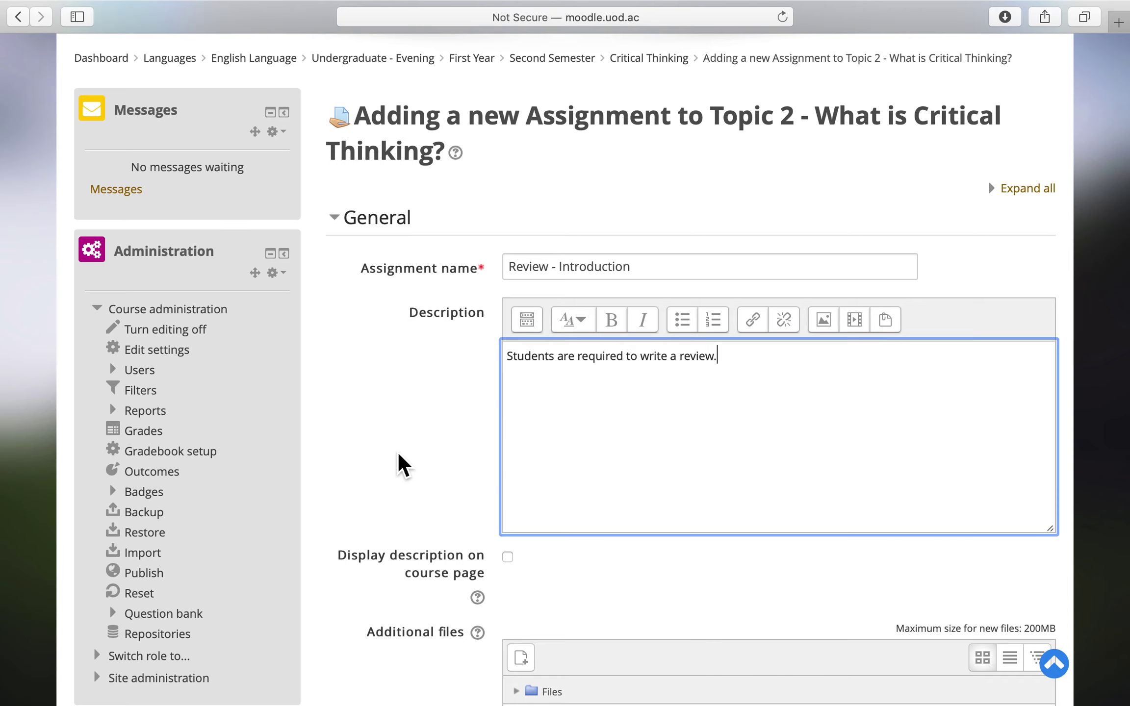
# Step: Set the time of the assignment's due date to 23:55 in the availability settings
pyautogui.scroll(-2, 399, 456)
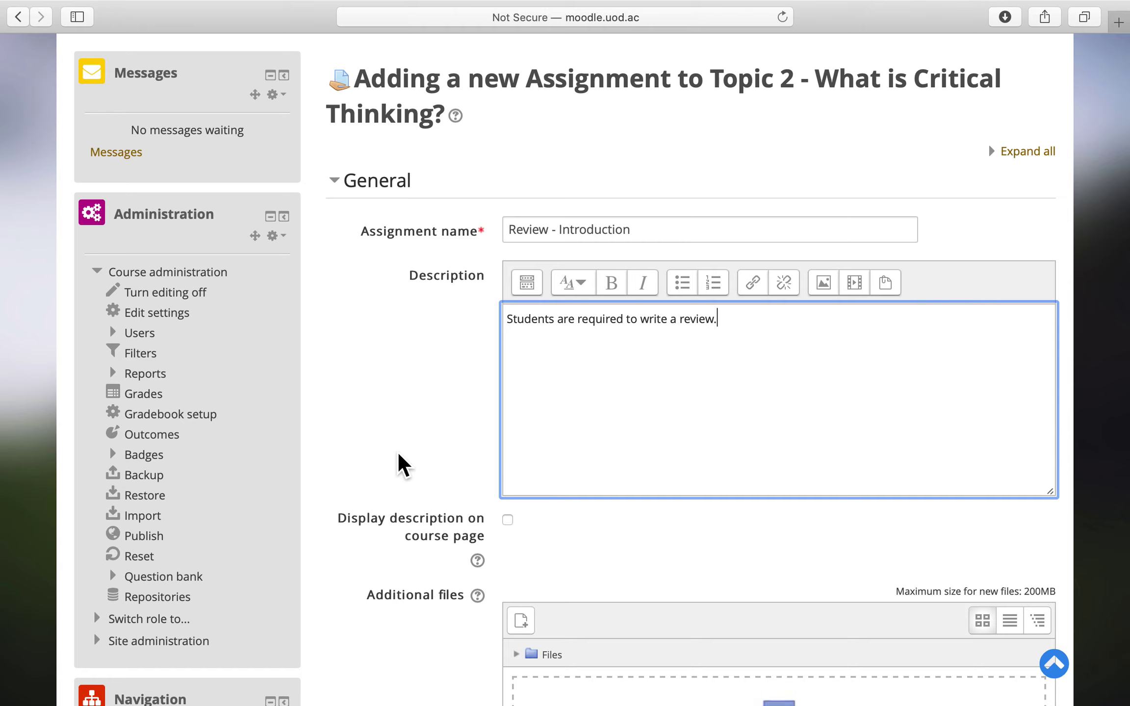
pyautogui.scroll(-3, 399, 455)
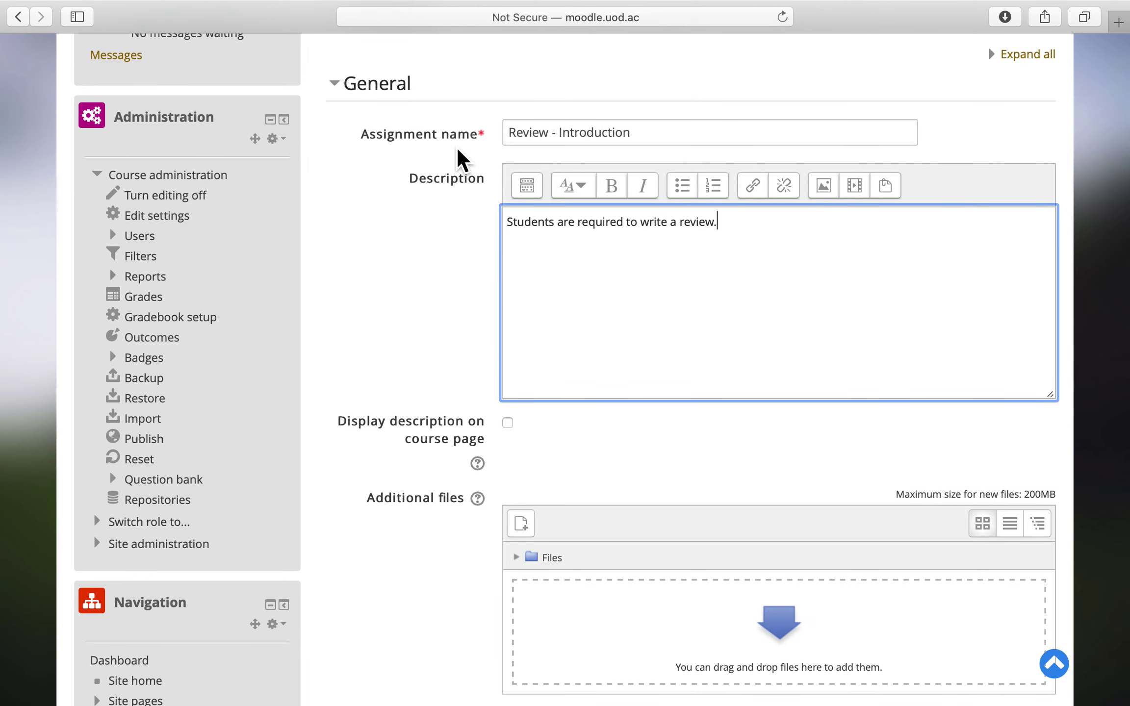
pyautogui.scroll(-5, 619, 258)
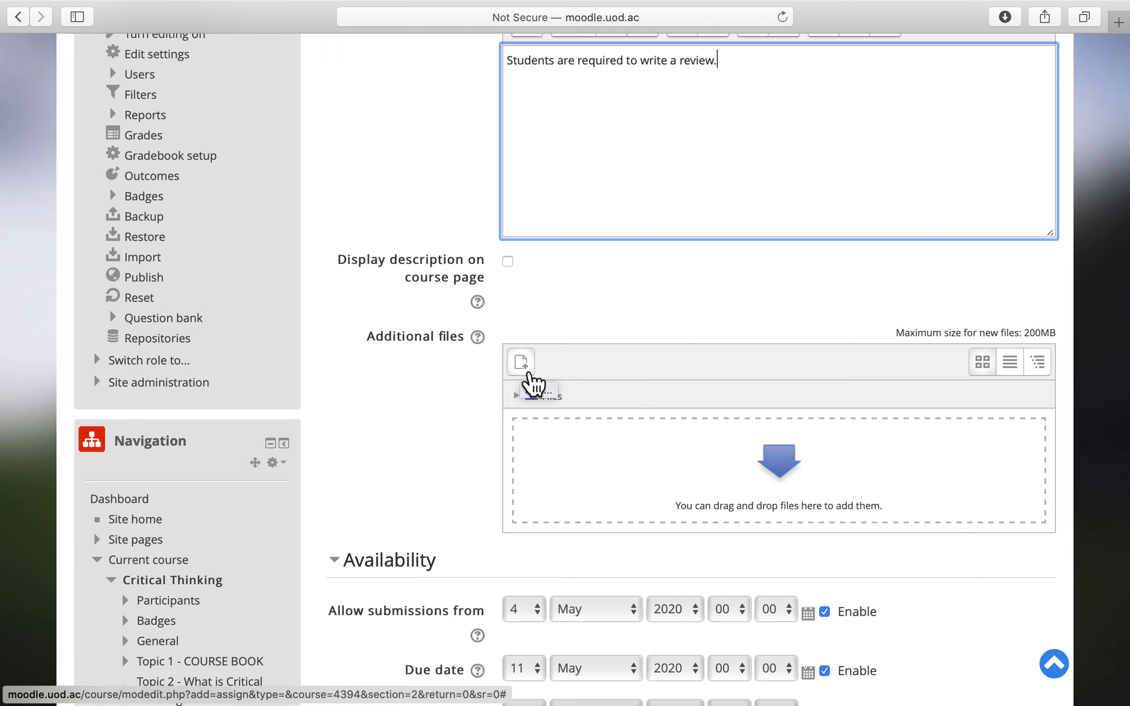
pyautogui.scroll(5, 532, 382)
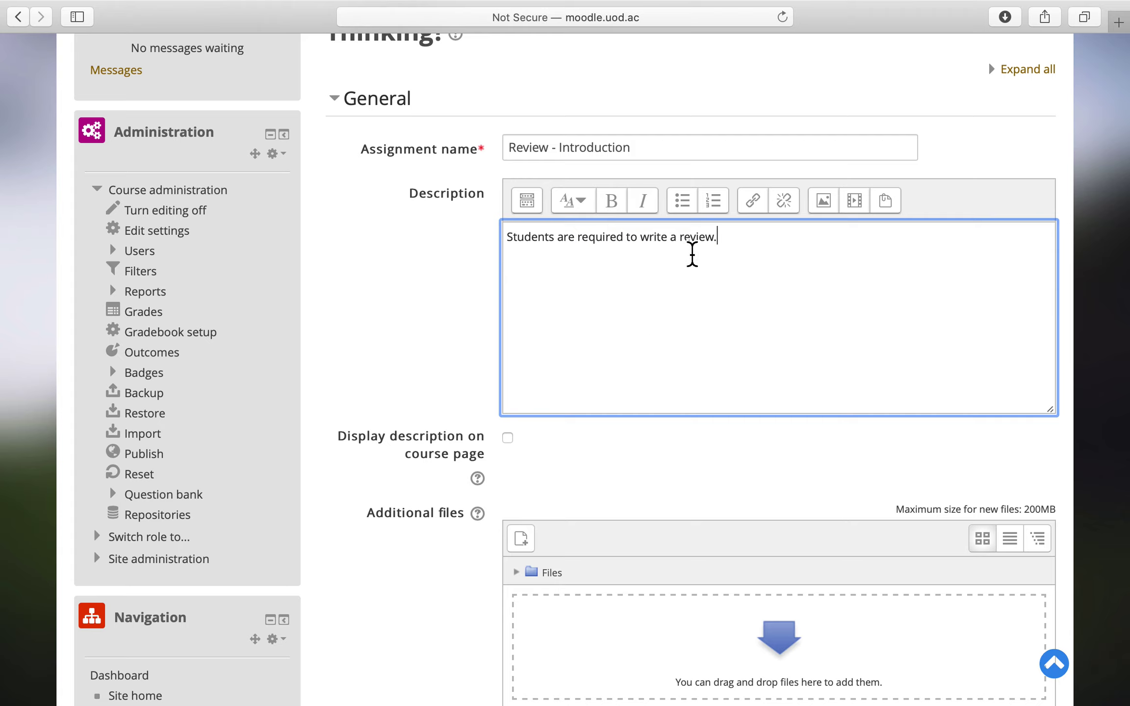
pyautogui.scroll(-5, 692, 255)
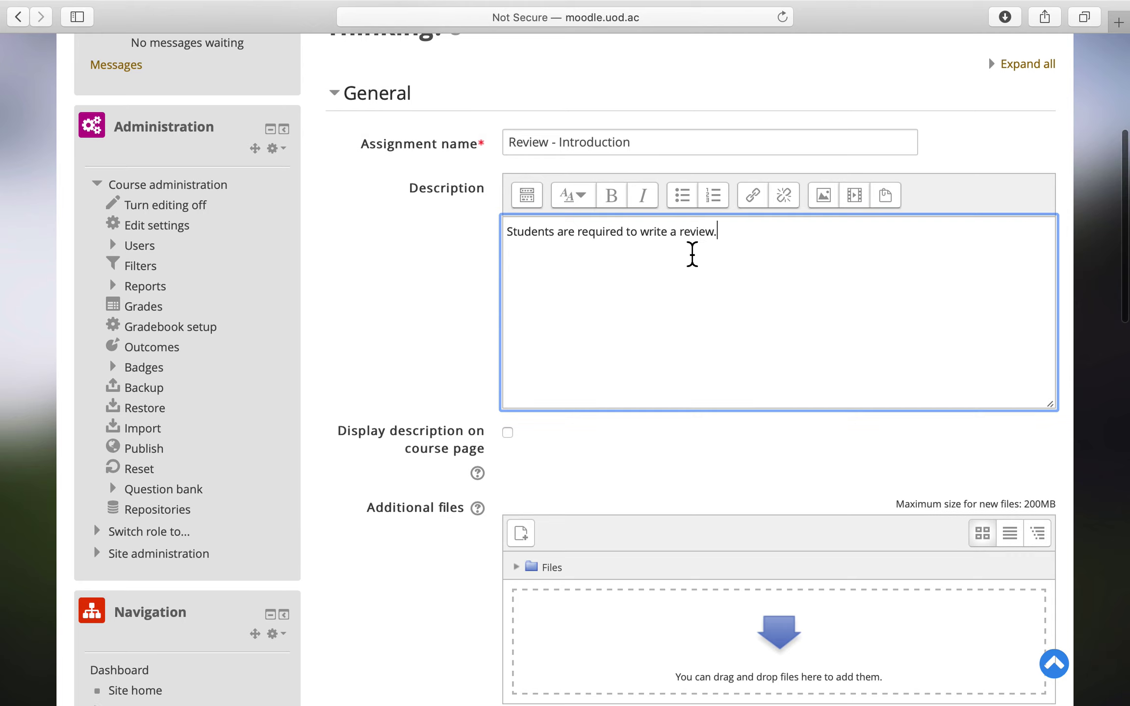
pyautogui.scroll(-5, 396, 429)
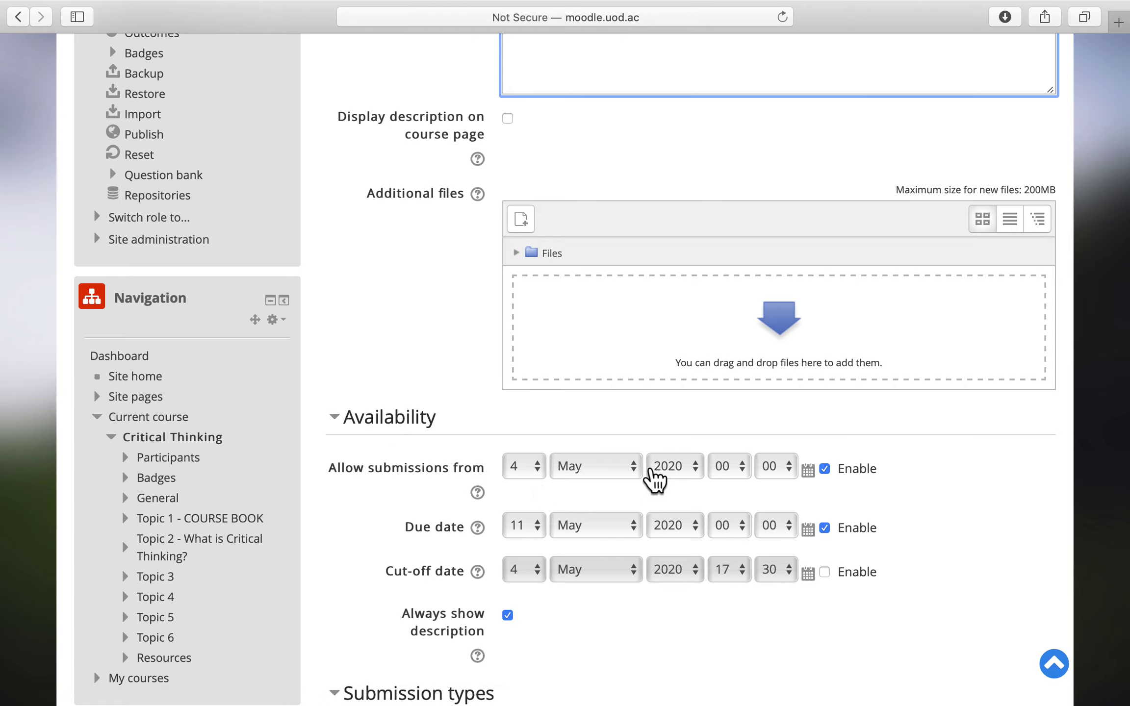
pyautogui.click(728, 475)
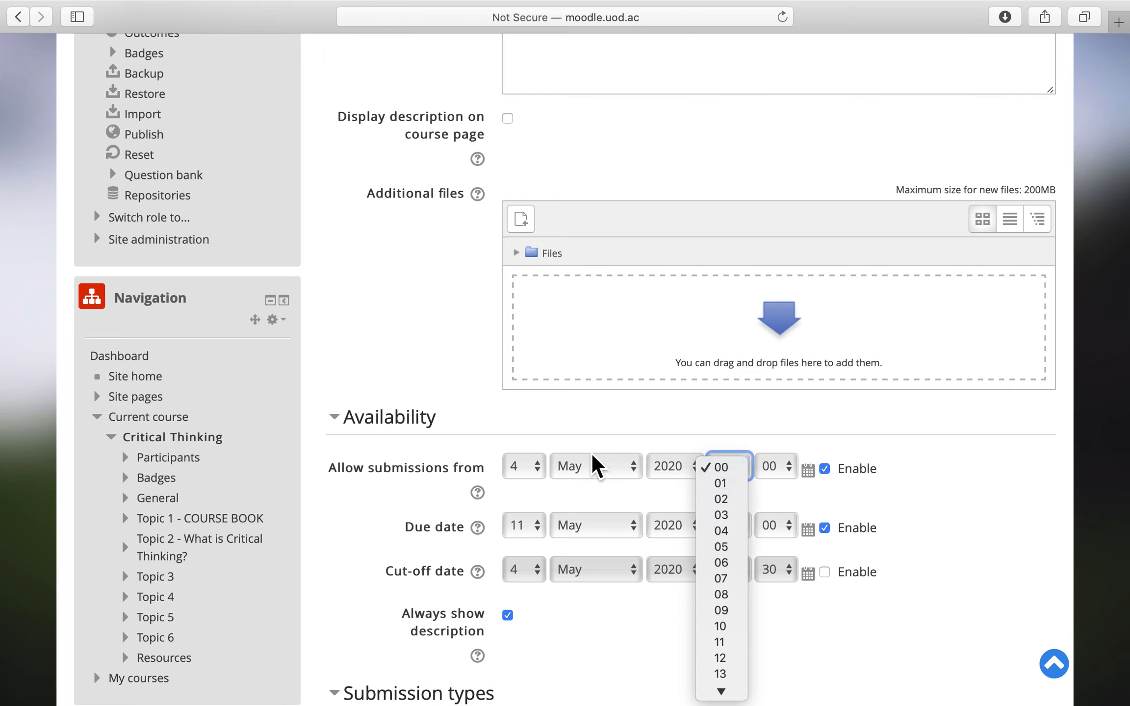
pyautogui.click(497, 540)
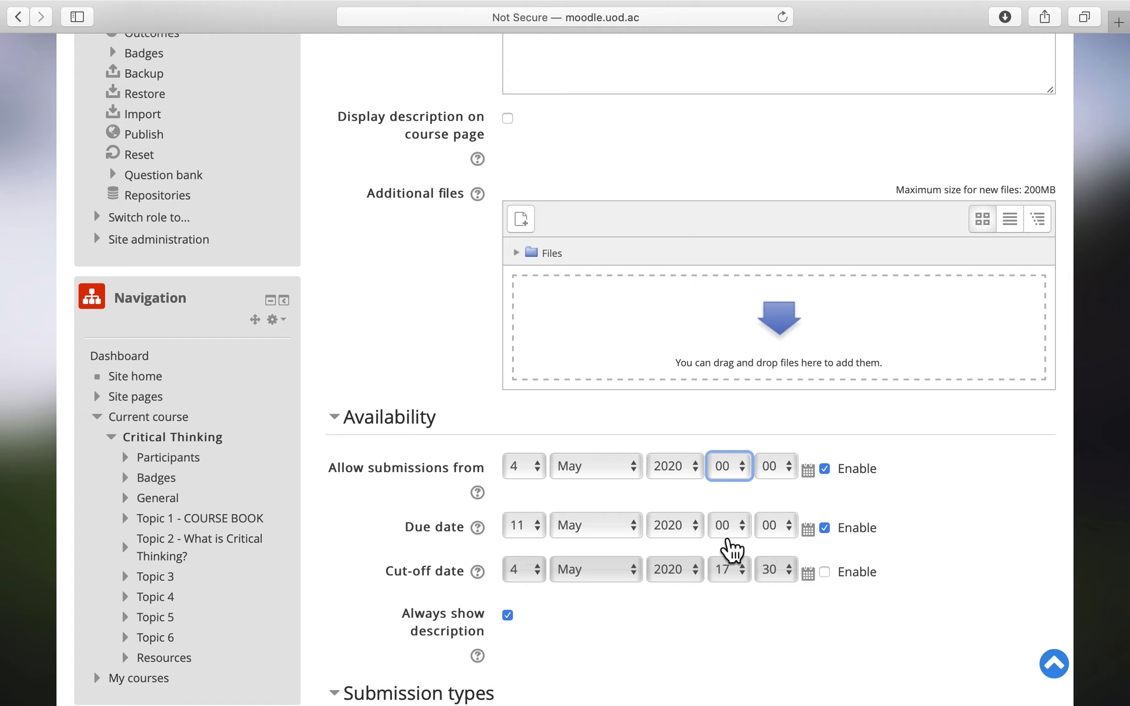
pyautogui.click(727, 530)
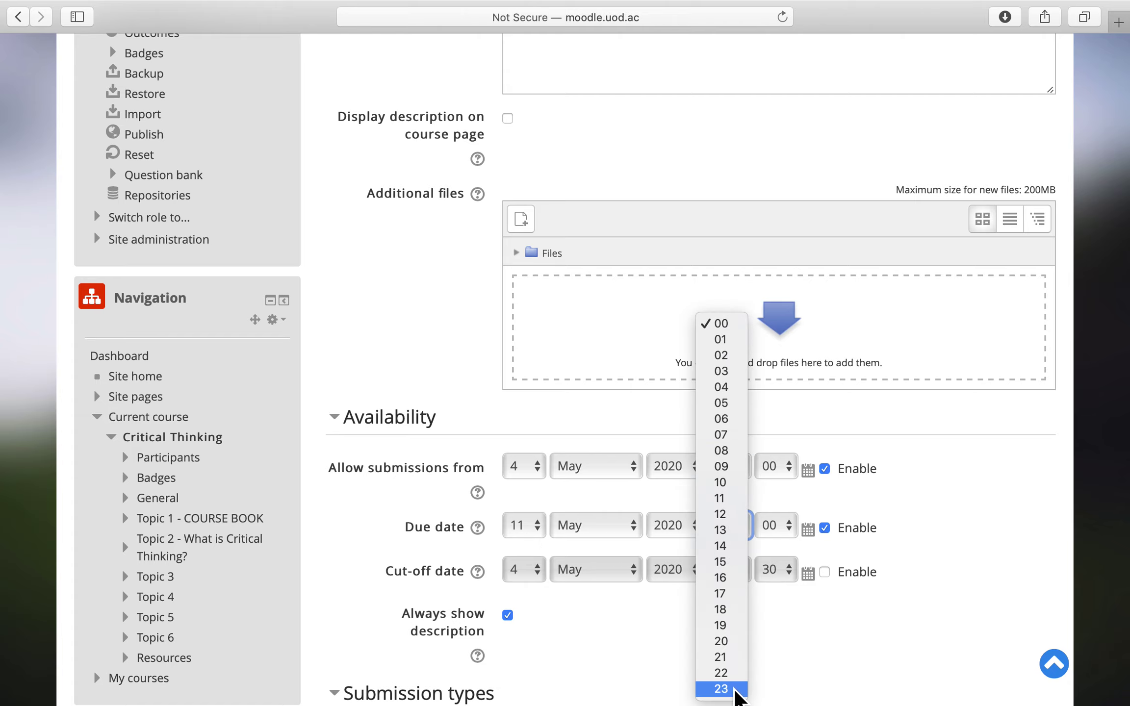
pyautogui.click(730, 688)
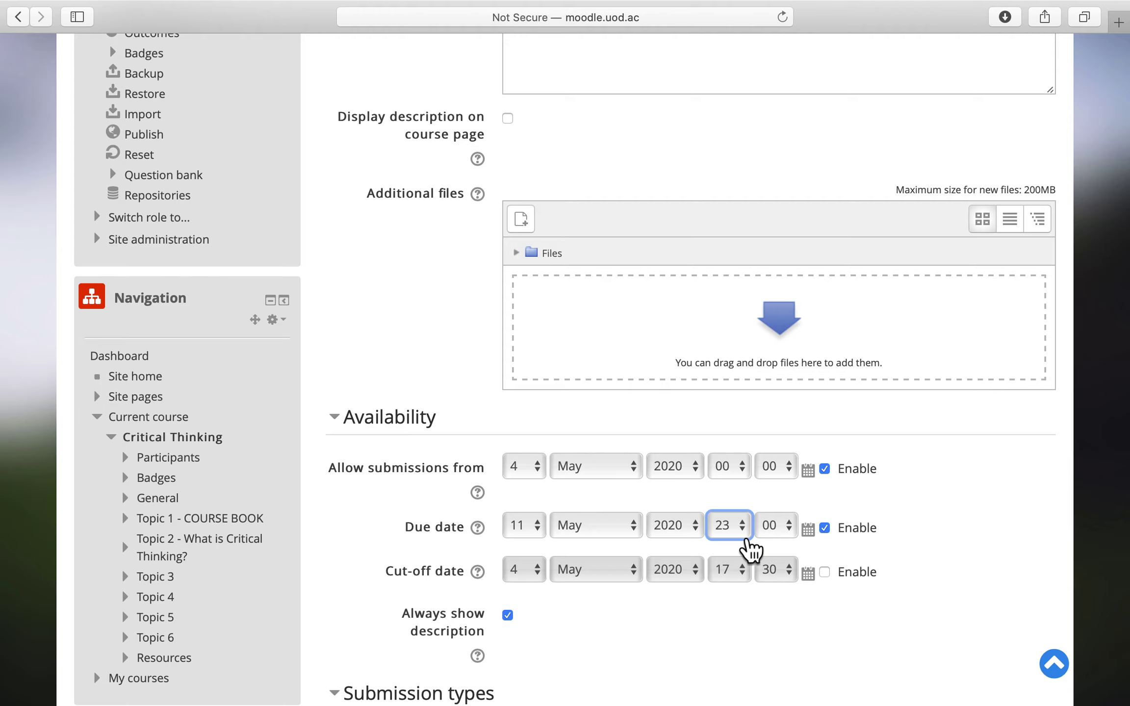
pyautogui.click(780, 534)
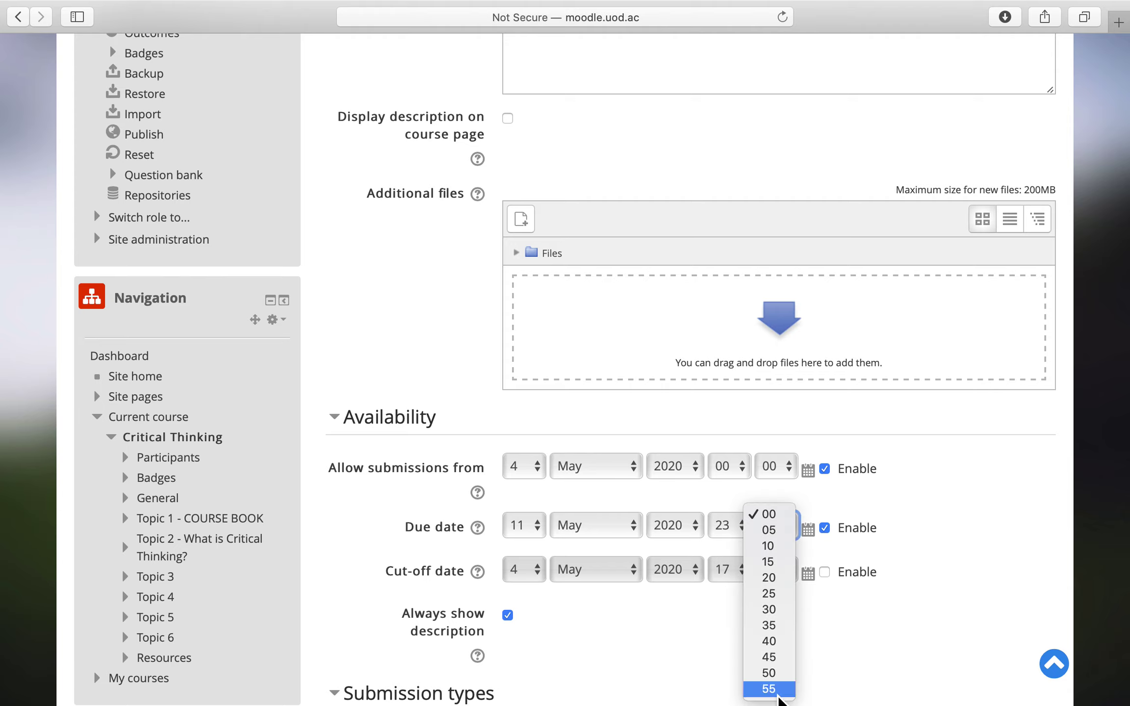
pyautogui.click(768, 689)
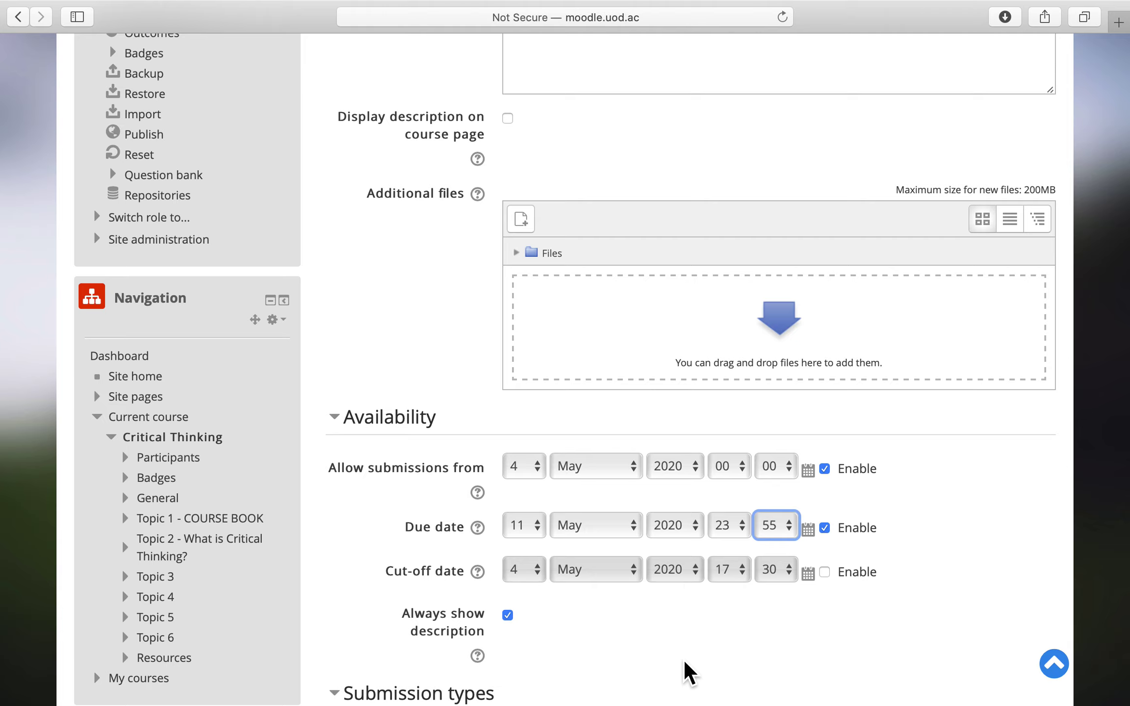
# Step: Read the help explanation for the cut-off date setting and close it
pyautogui.click(388, 574)
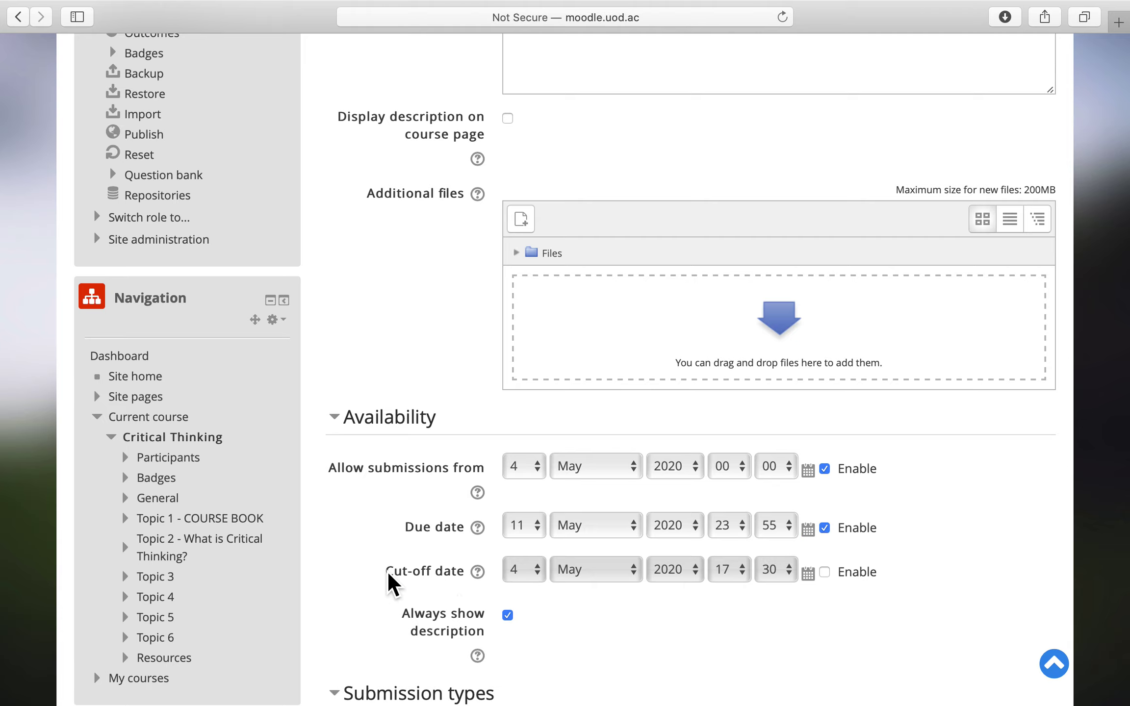
pyautogui.moveTo(388, 574); pyautogui.dragTo(470, 575)
pyautogui.scroll(-1, 483, 588)
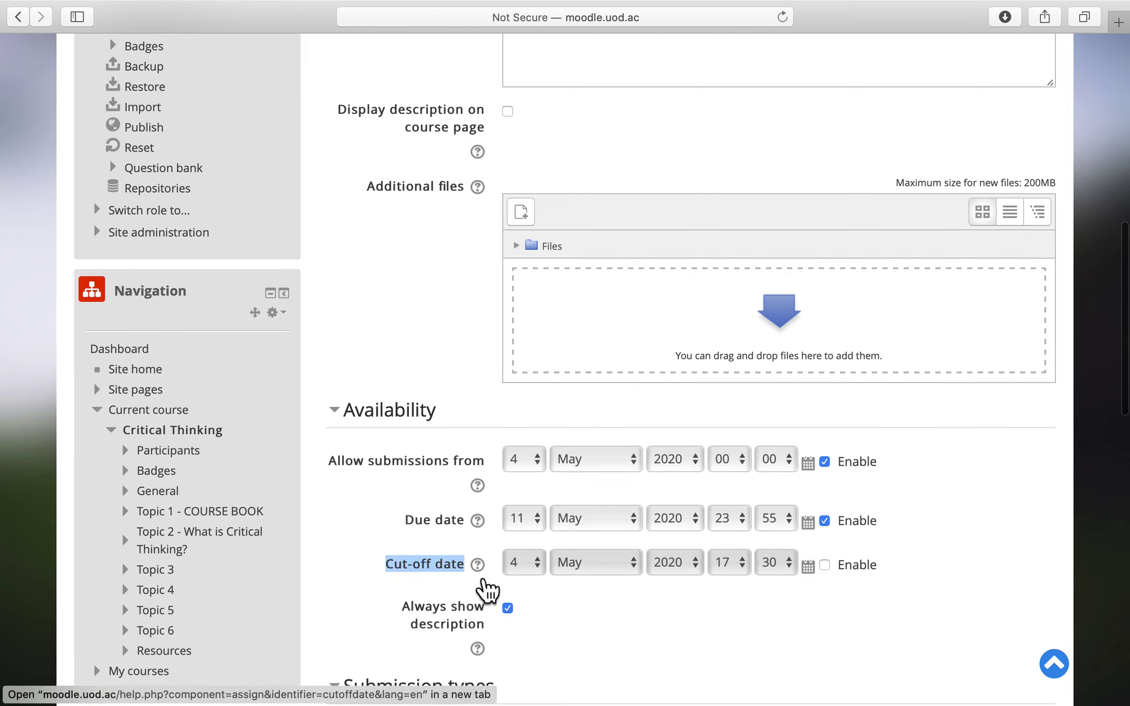
pyautogui.click(489, 559)
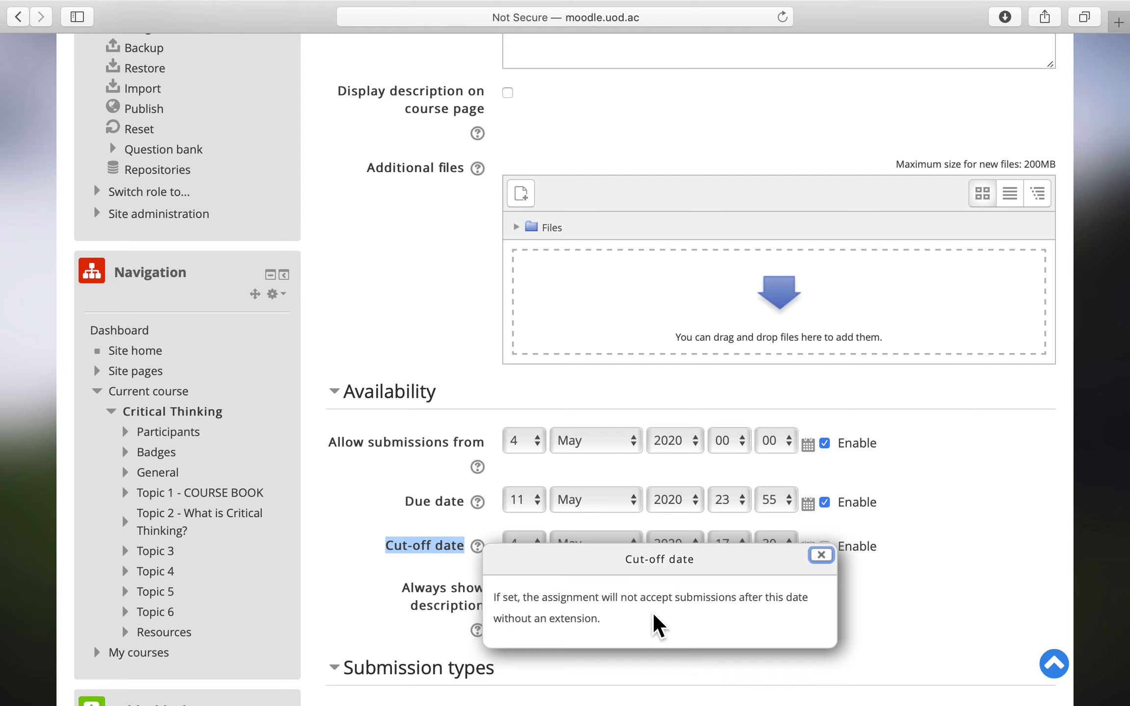
pyautogui.click(821, 555)
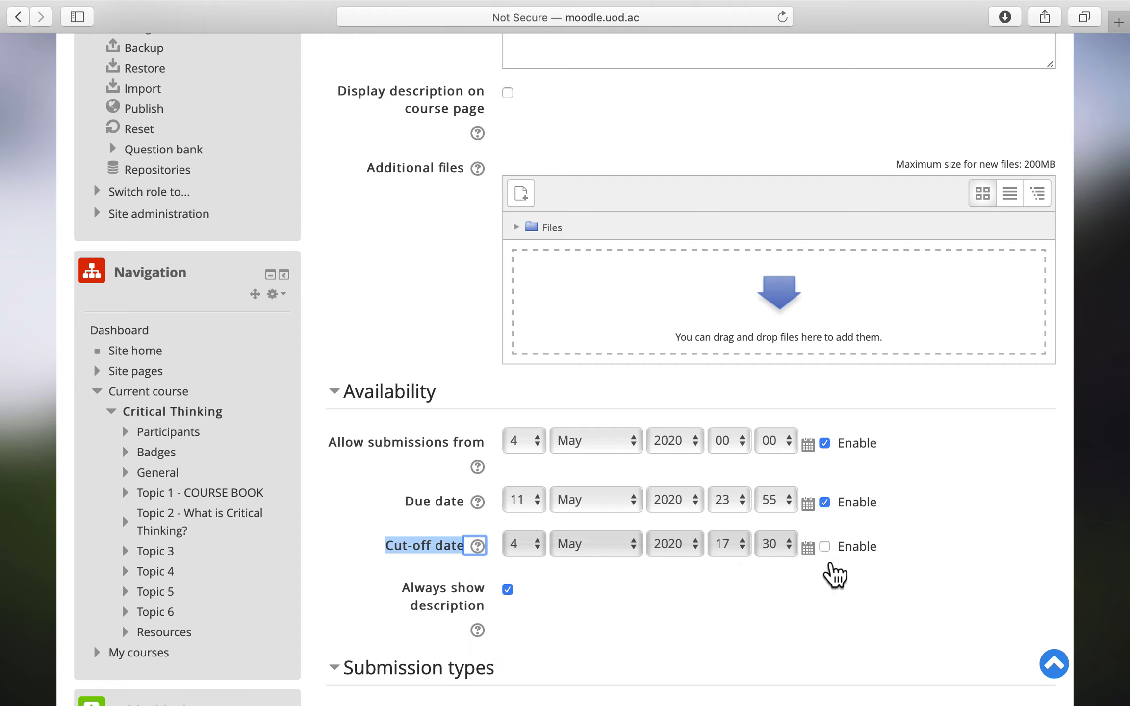
pyautogui.moveTo(517, 559); pyautogui.dragTo(434, 515)
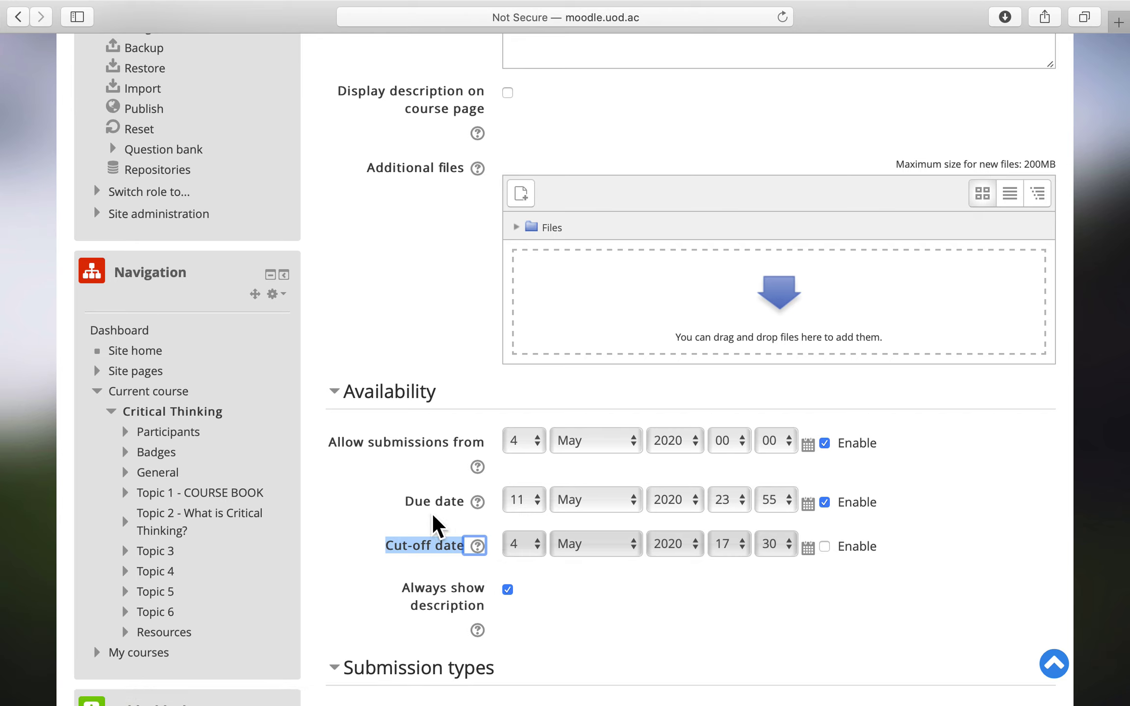
# Step: Enable the assignment's cut-off date and set it to 12 May 2020 at 23:55
pyautogui.click(828, 549)
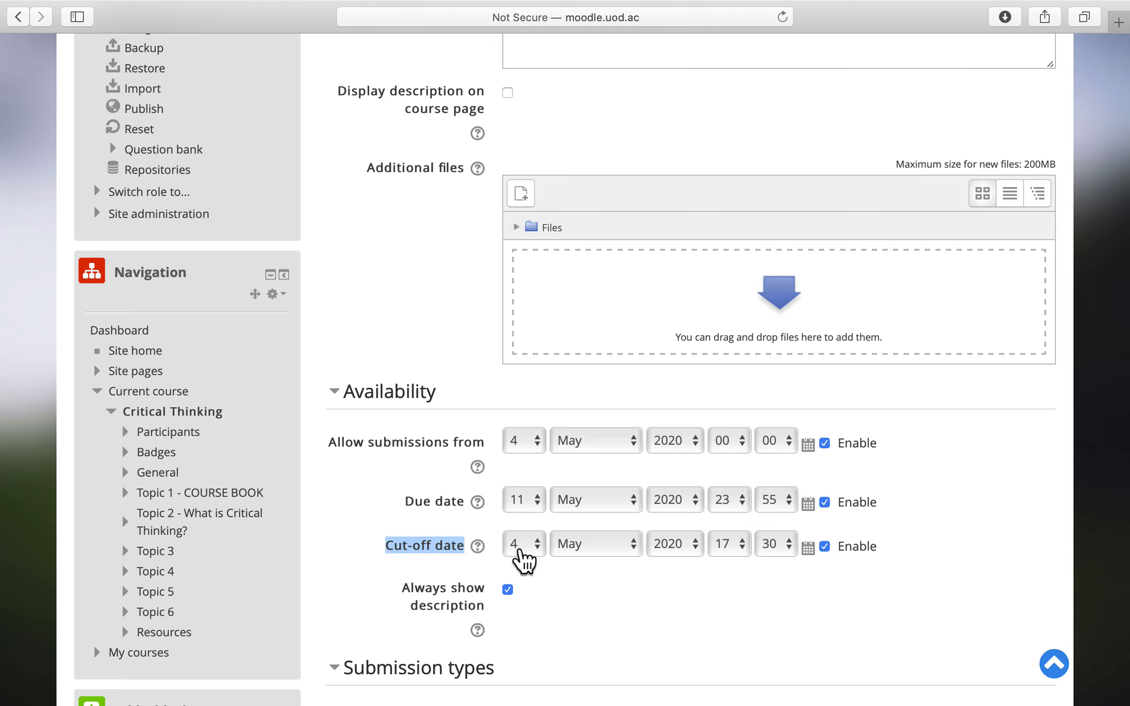
pyautogui.click(519, 550)
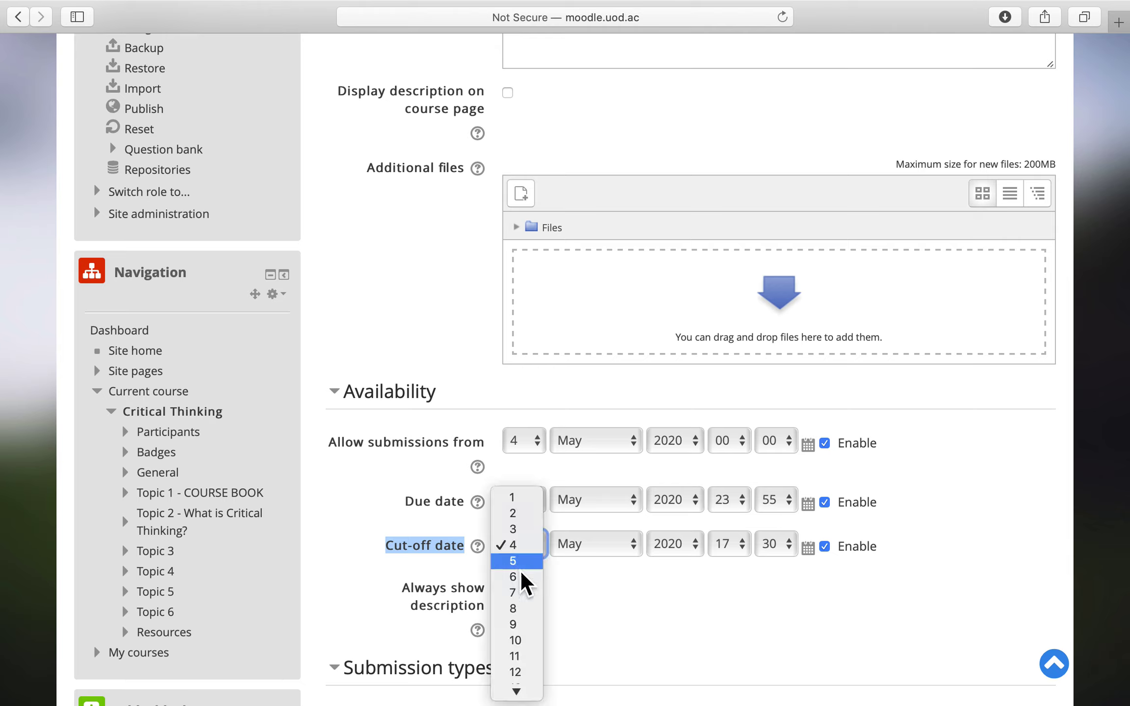
pyautogui.click(531, 673)
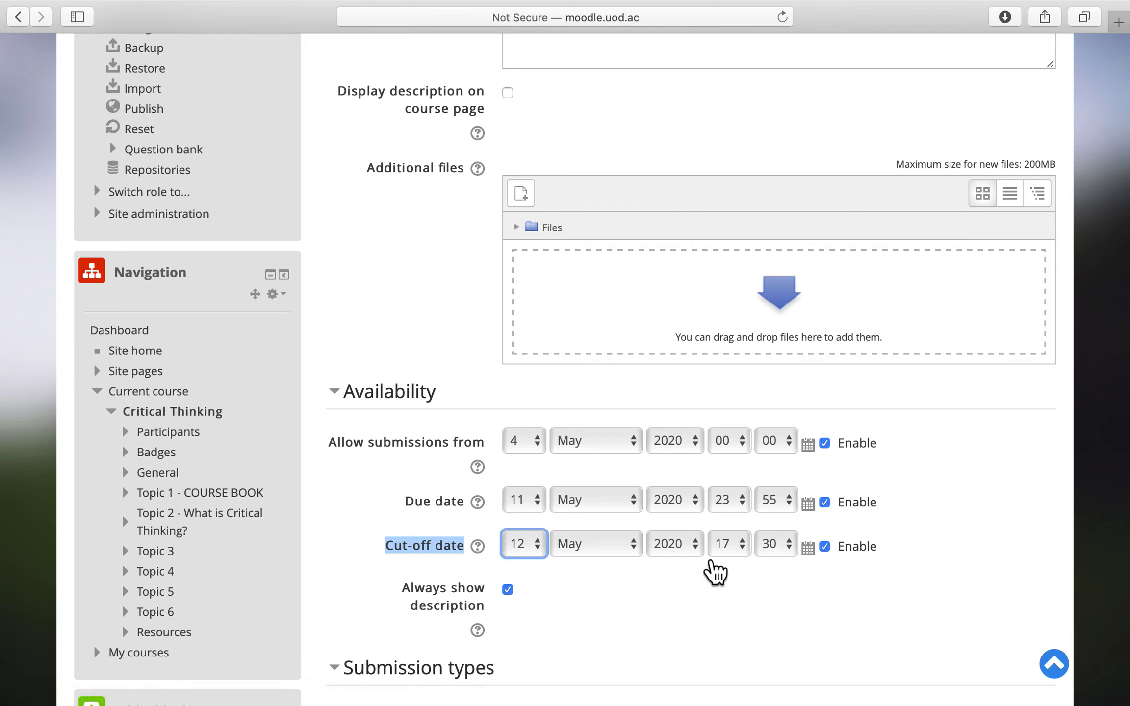
pyautogui.click(726, 545)
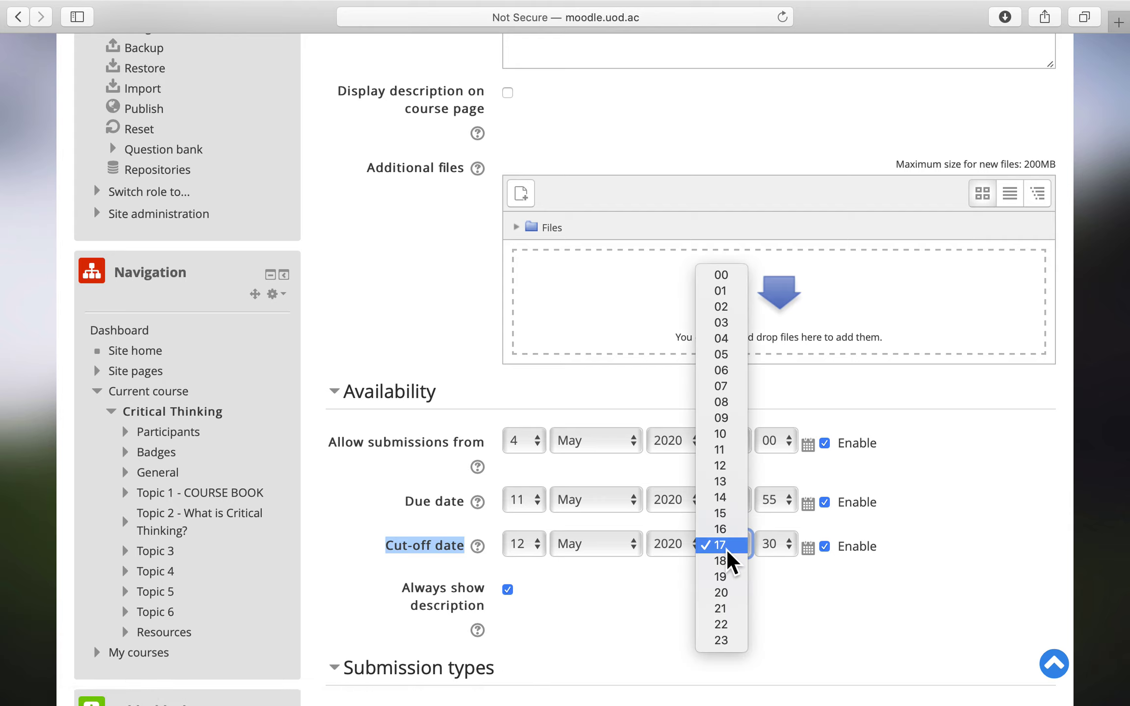
pyautogui.click(721, 640)
pyautogui.click(773, 544)
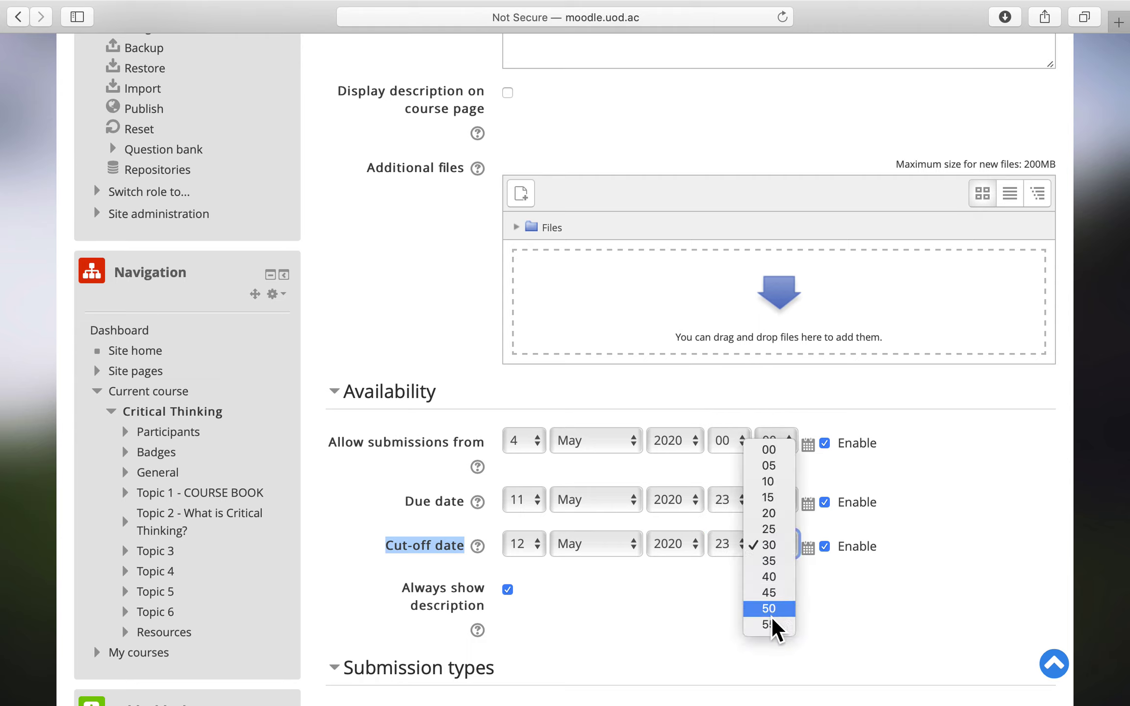
pyautogui.click(632, 626)
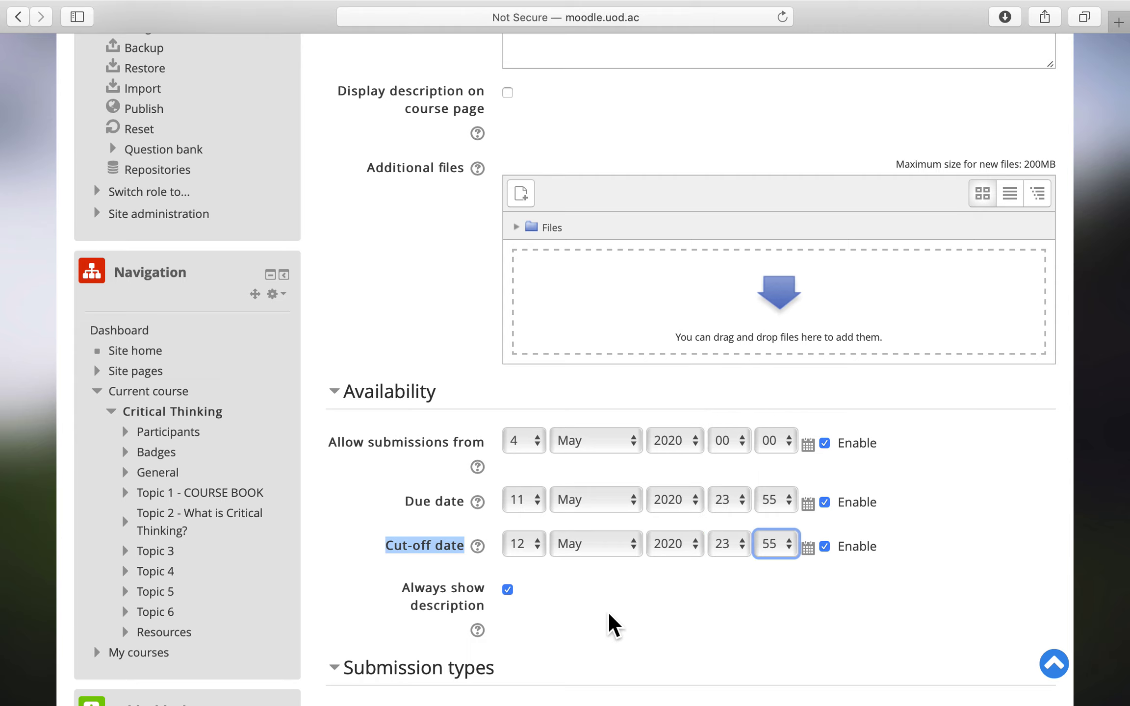
# Step: Enable online text alongside file submissions in the assignment's submission types
pyautogui.scroll(-2, 613, 625)
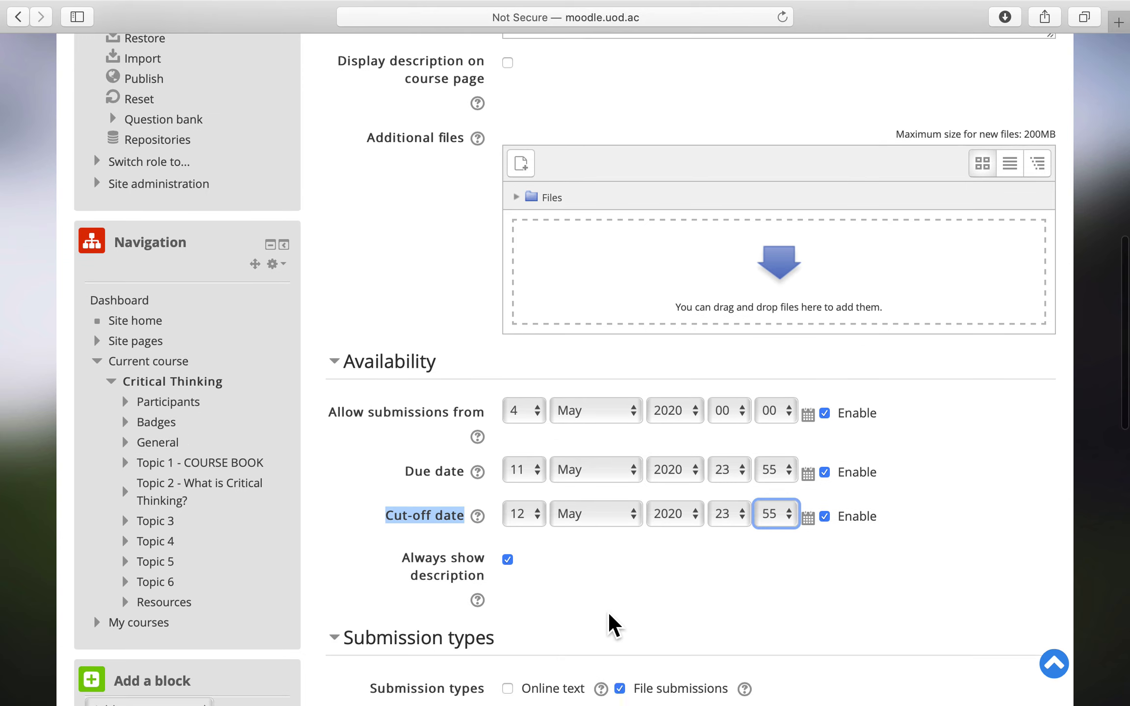
pyautogui.scroll(-2, 587, 555)
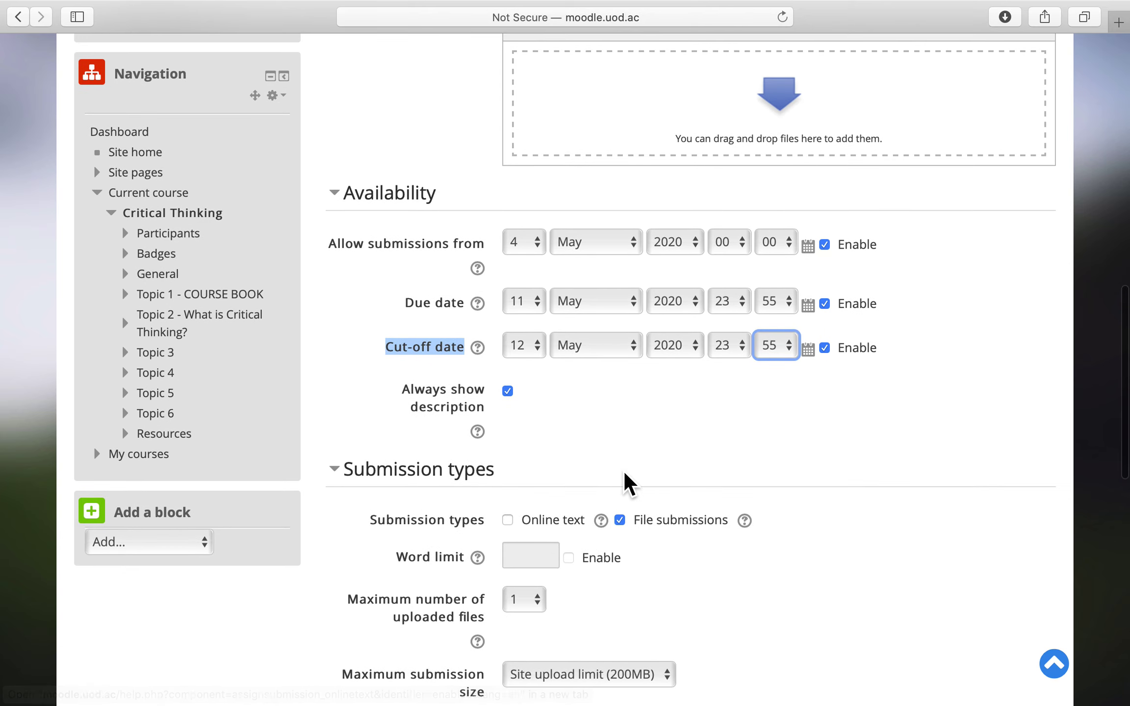
pyautogui.click(375, 202)
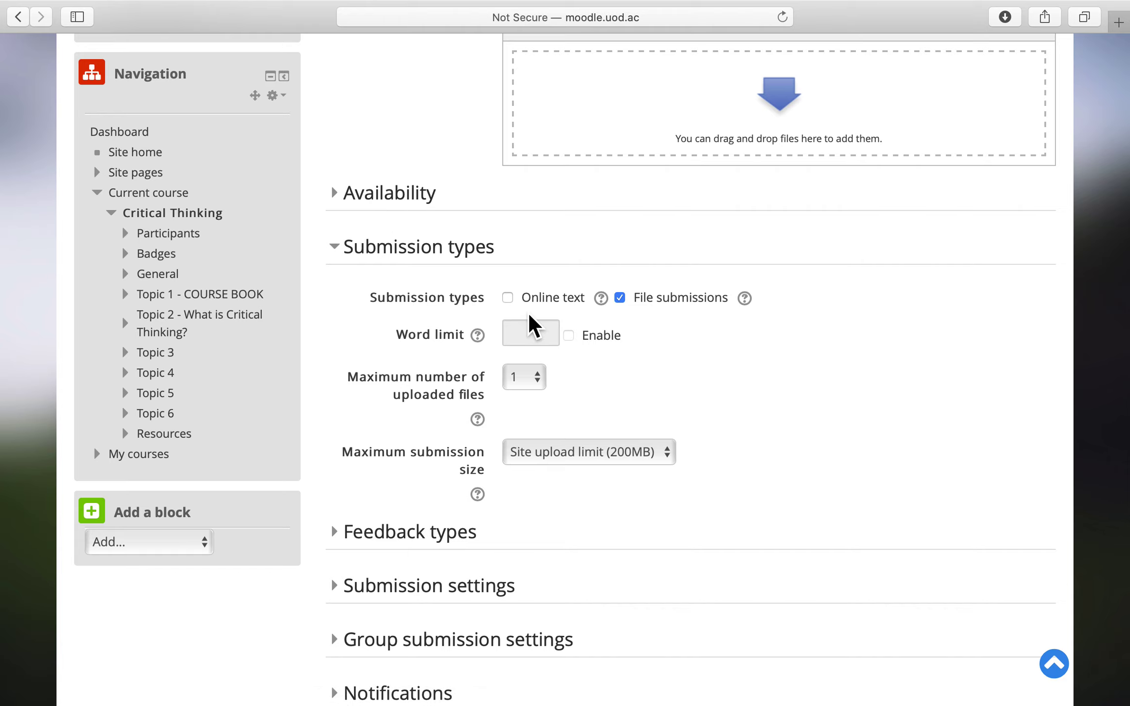
pyautogui.click(508, 300)
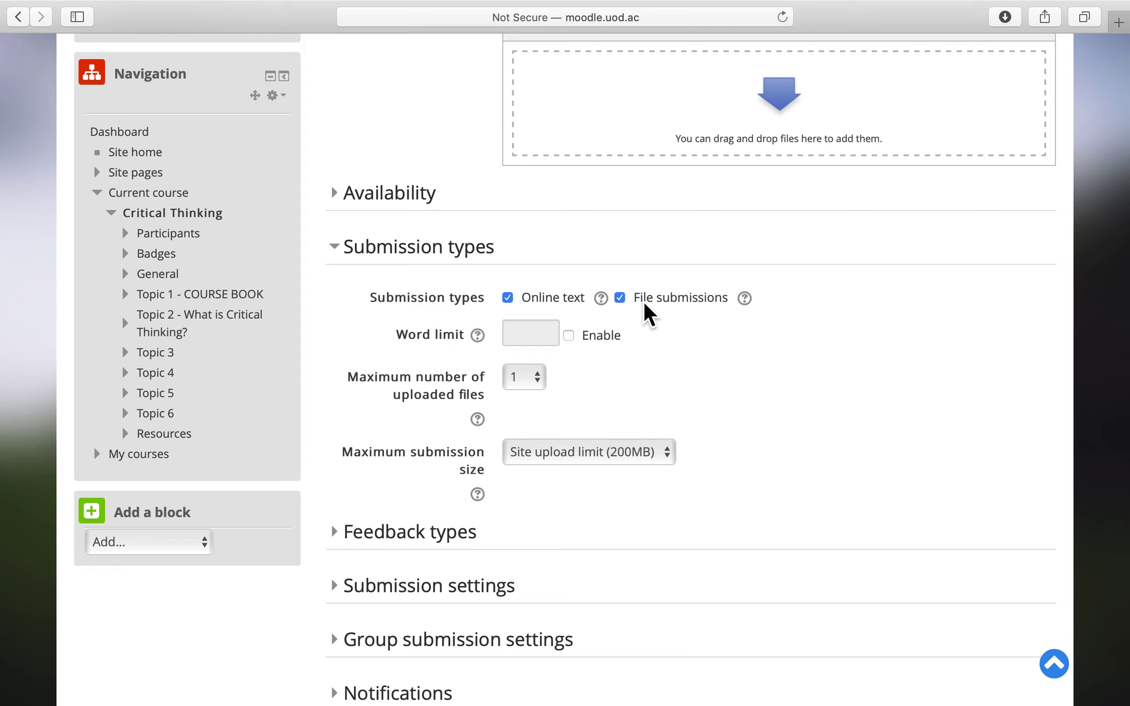
pyautogui.click(461, 248)
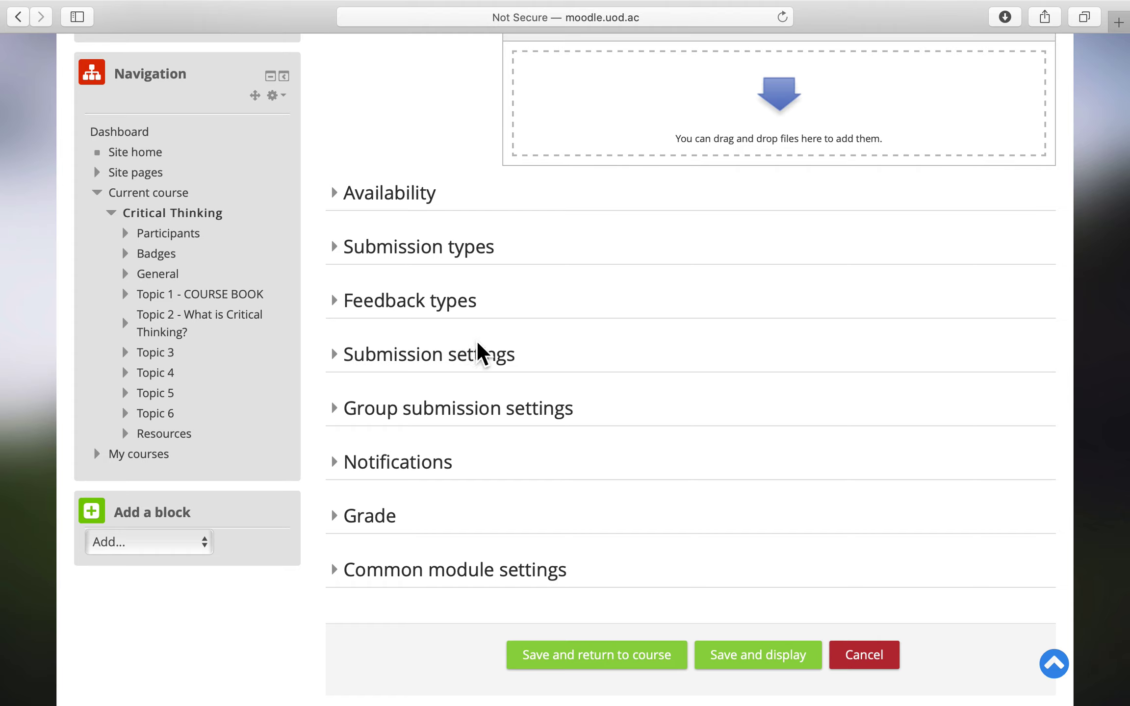
# Step: Set "Require students click submit button" to Yes in the submission settings
pyautogui.click(492, 360)
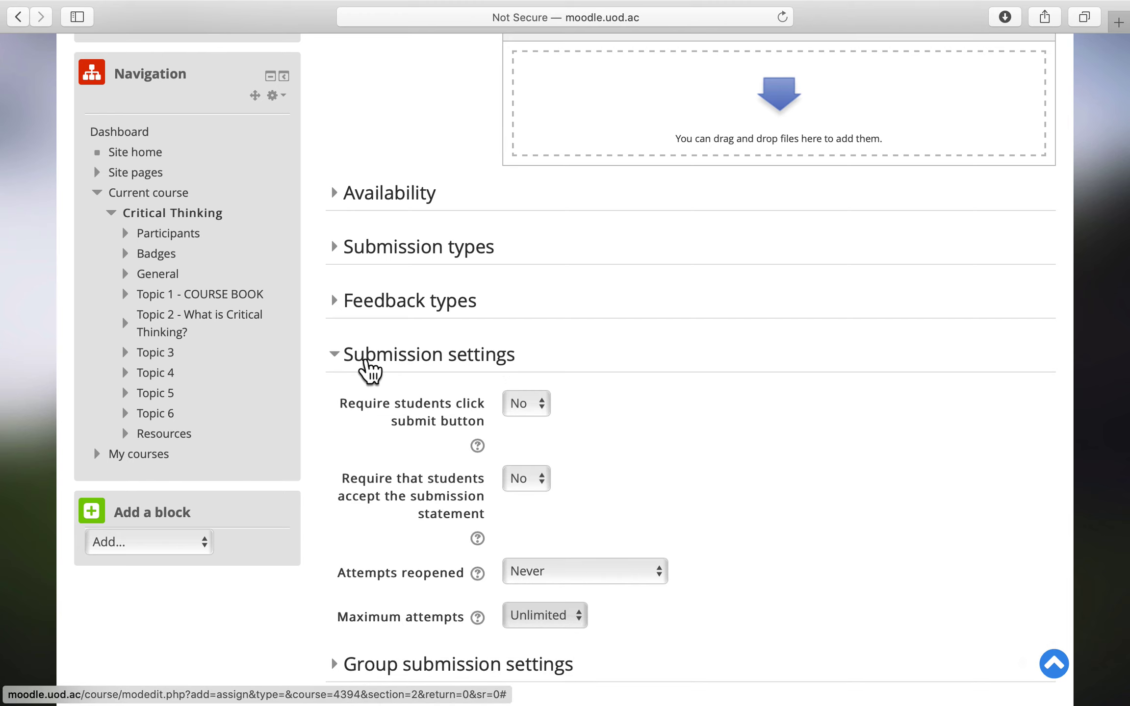
pyautogui.click(528, 405)
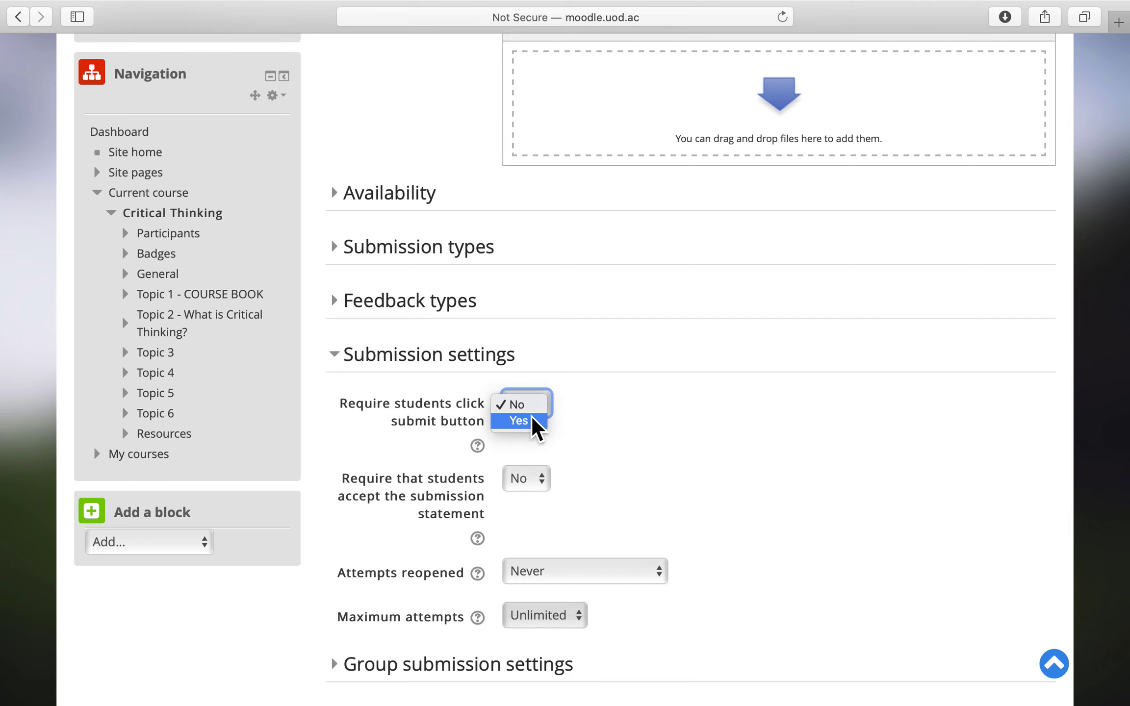
pyautogui.click(530, 421)
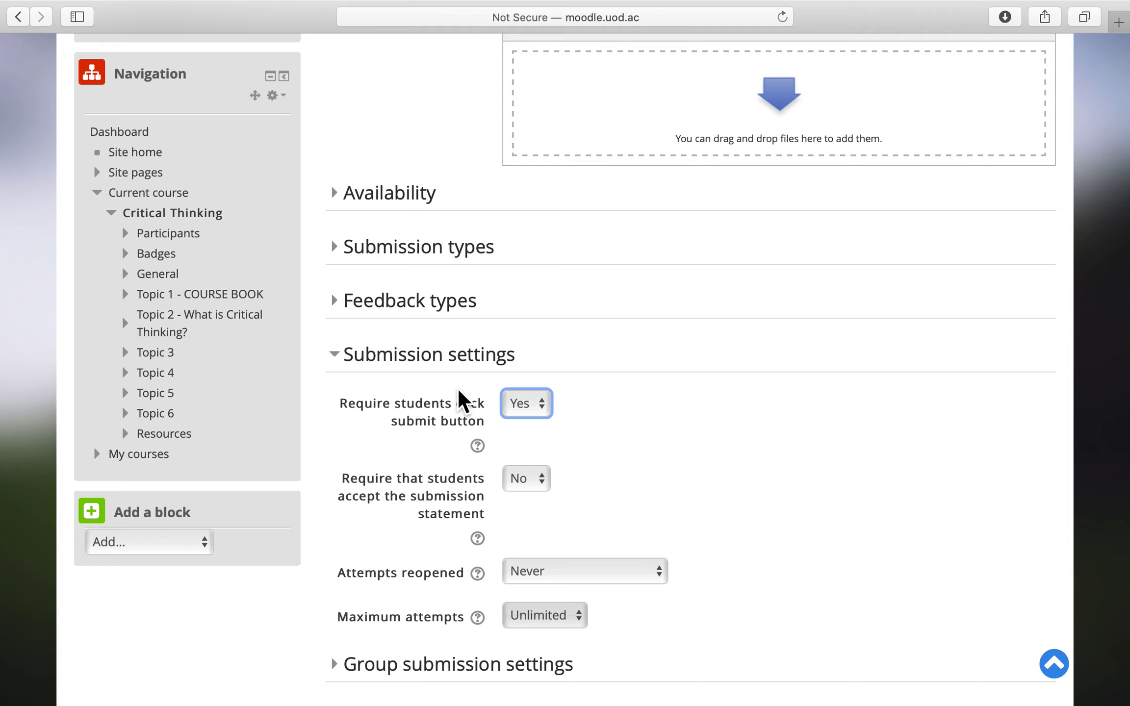
pyautogui.click(527, 412)
pyautogui.click(519, 387)
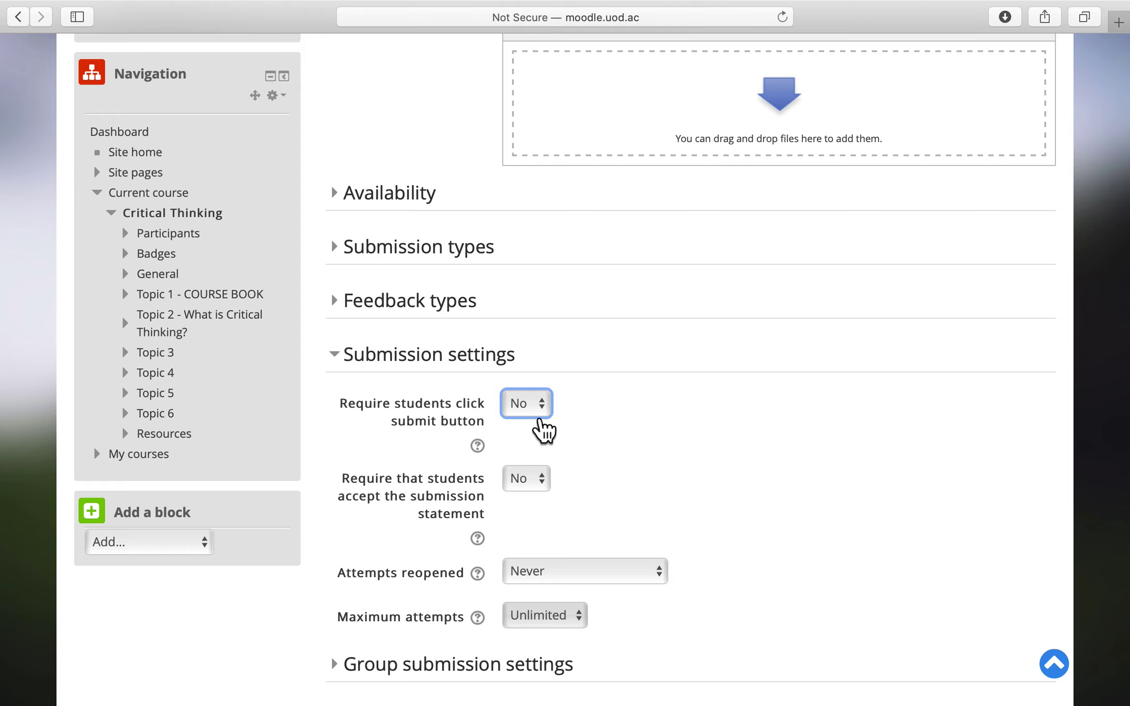
pyautogui.click(540, 420)
pyautogui.click(535, 424)
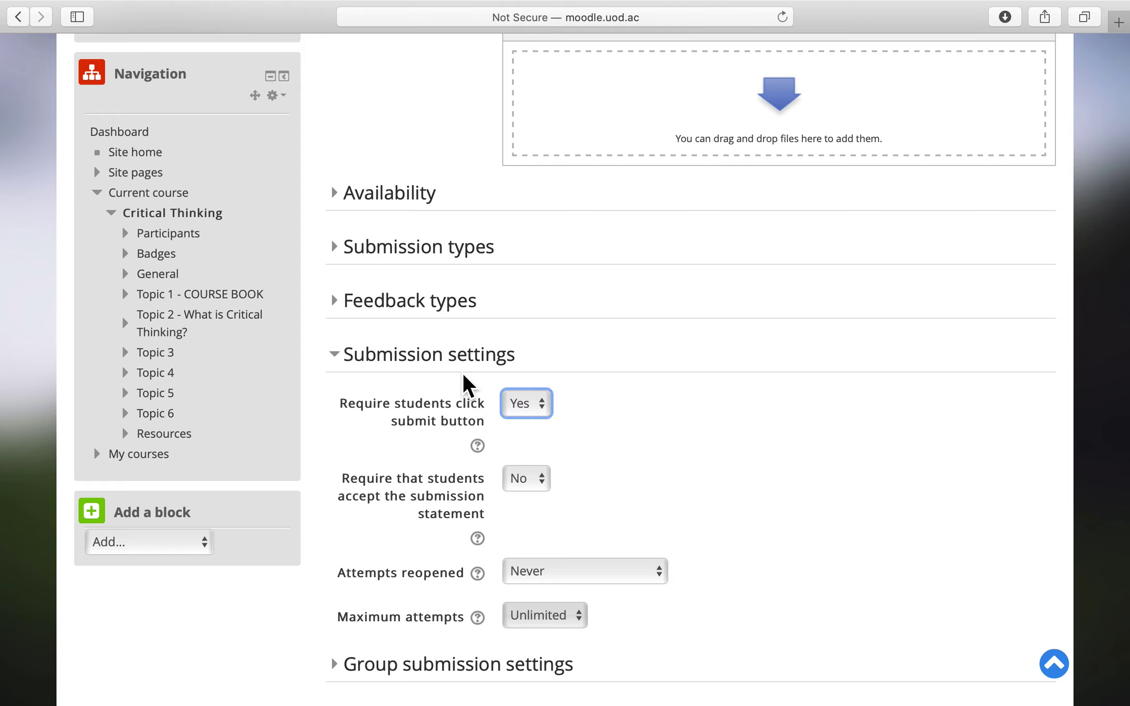
# Step: Save the assignment and return to the course page
pyautogui.click(461, 365)
pyautogui.scroll(-5, 651, 466)
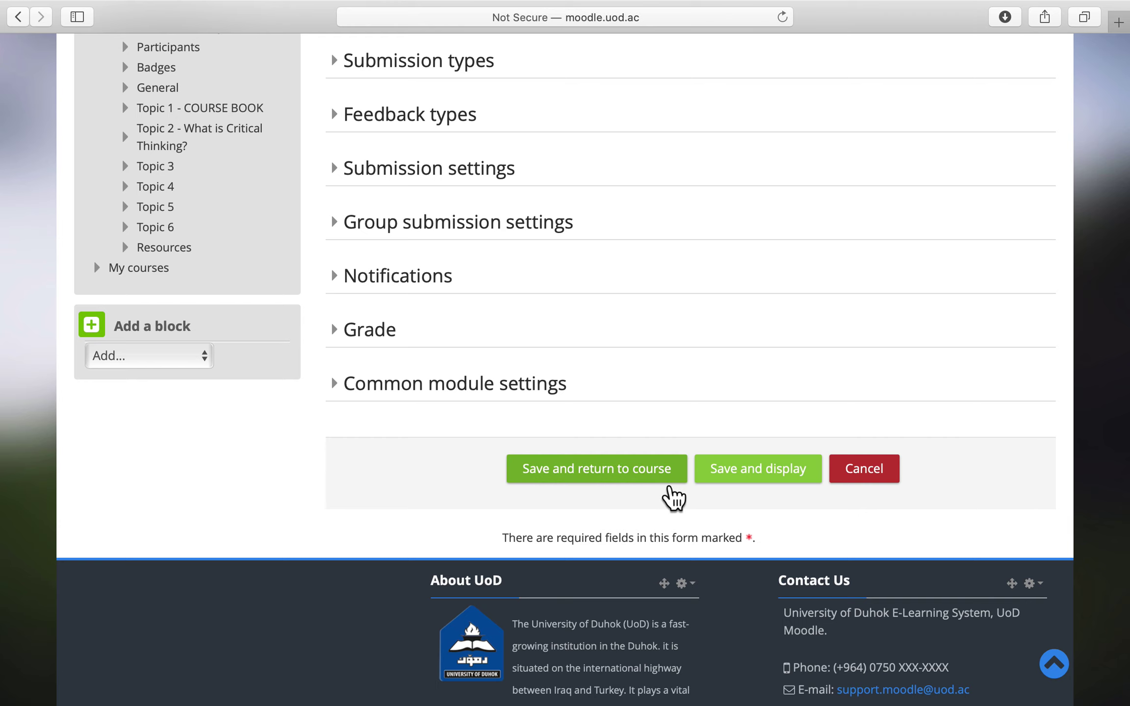
pyautogui.click(669, 482)
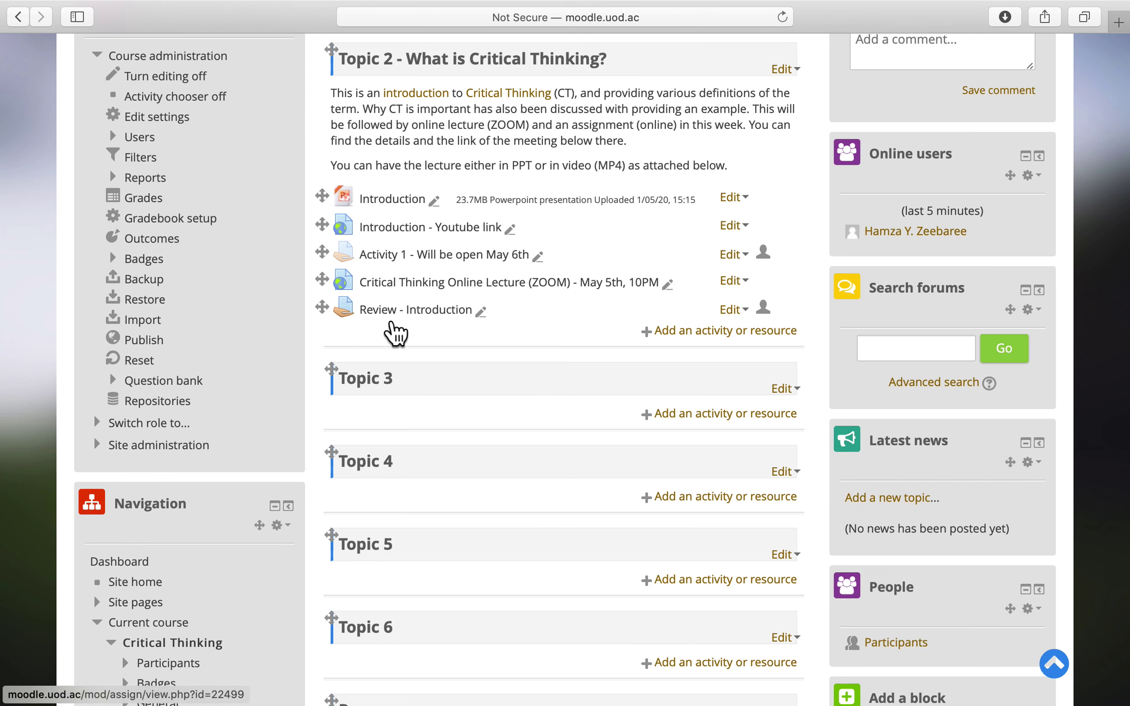
# Step: Turn off editing mode for the Critical Thinking course
pyautogui.scroll(2, 444, 352)
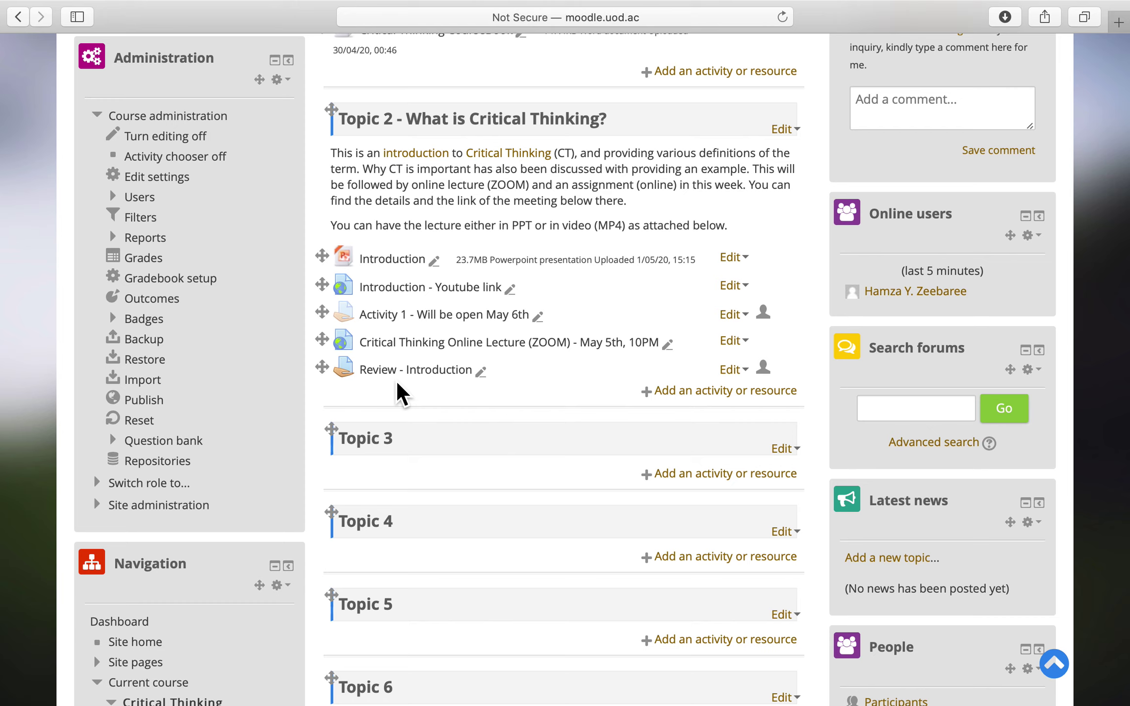
pyautogui.scroll(8, 399, 391)
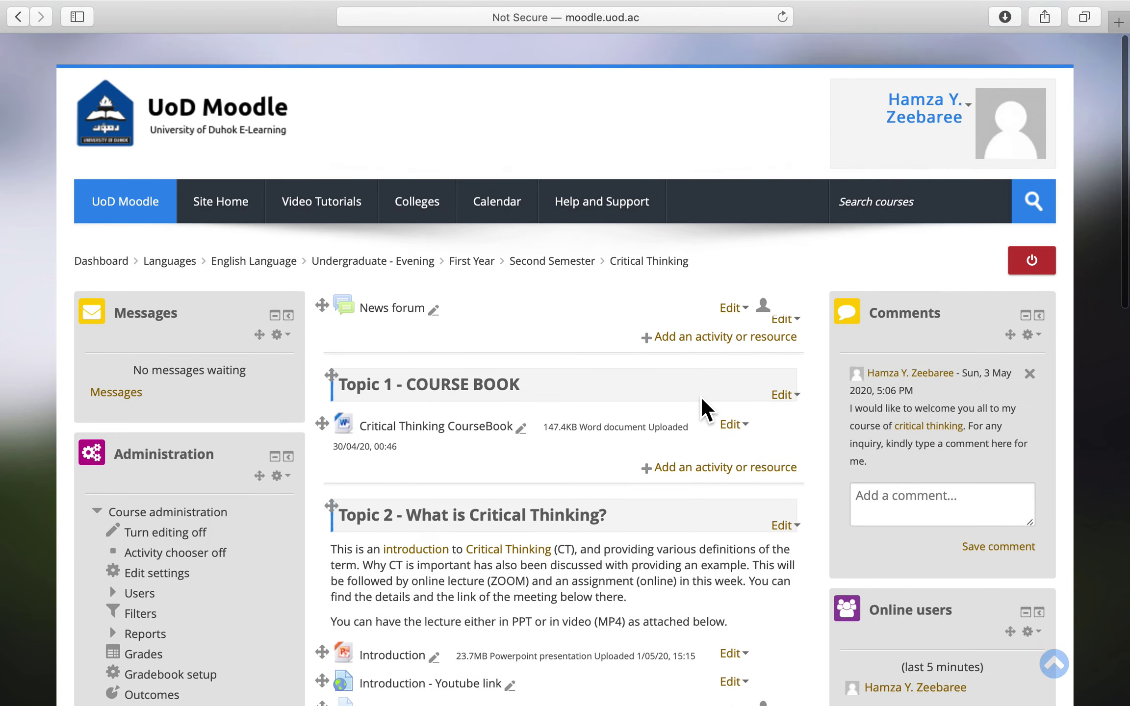
pyautogui.click(1046, 267)
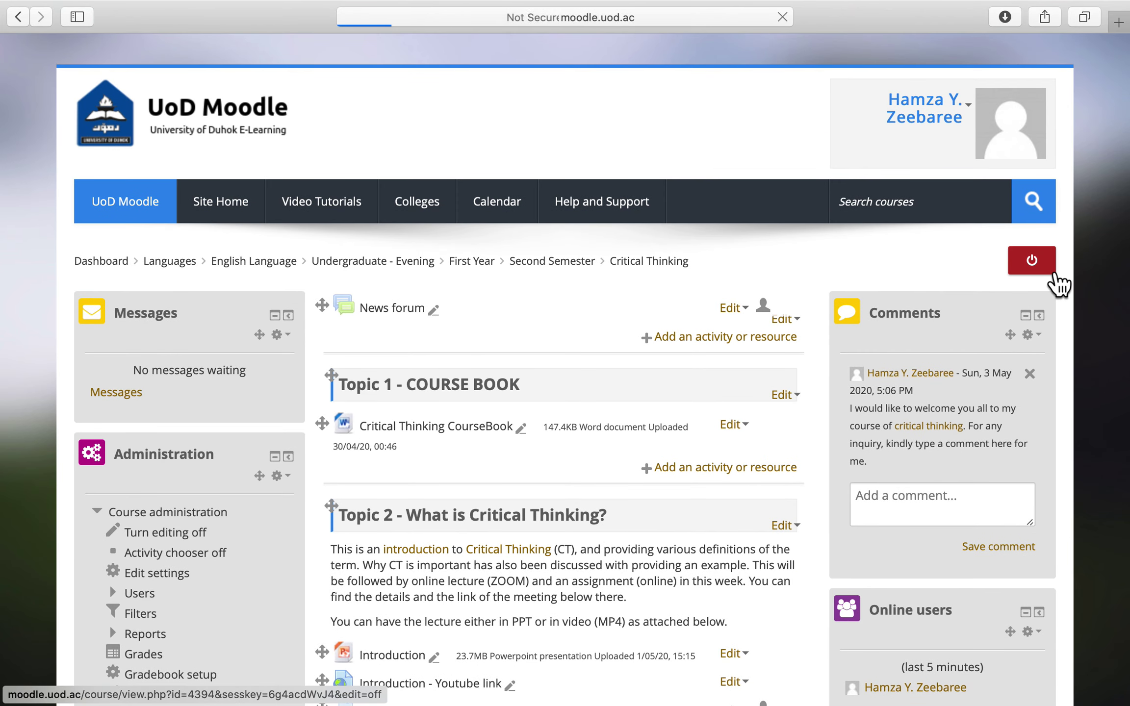
# Step: Switch the course role to Student
pyautogui.scroll(-3, 606, 330)
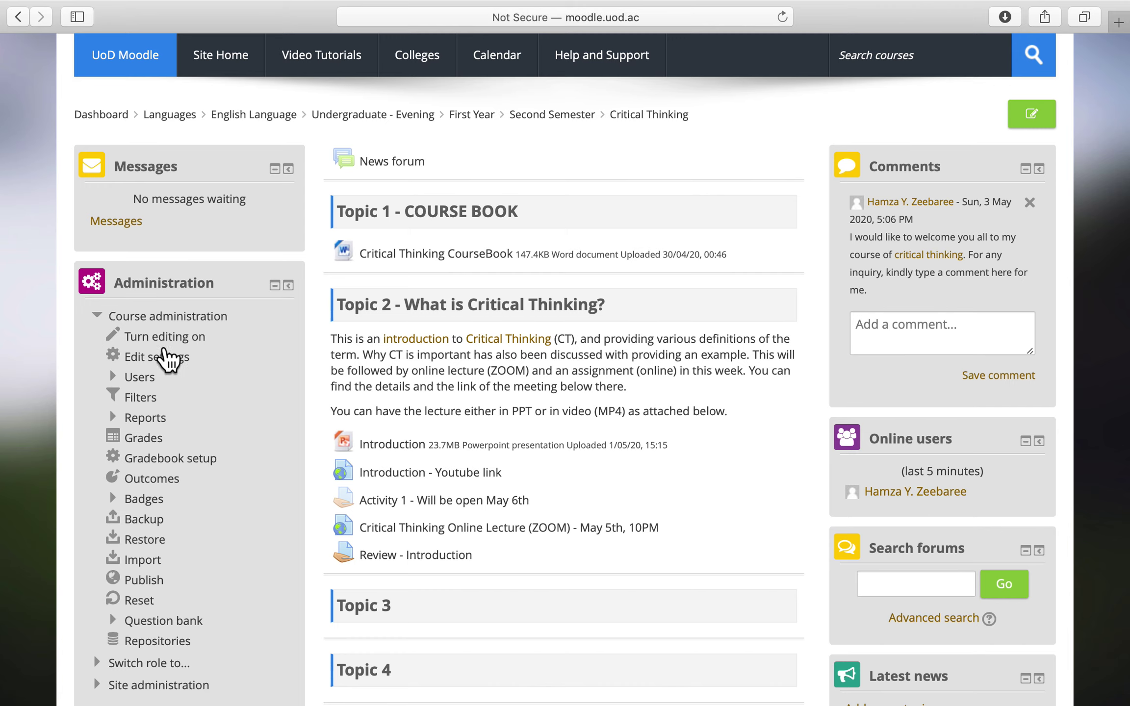
pyautogui.scroll(-1, 169, 556)
pyautogui.scroll(-3, 167, 557)
pyautogui.click(162, 570)
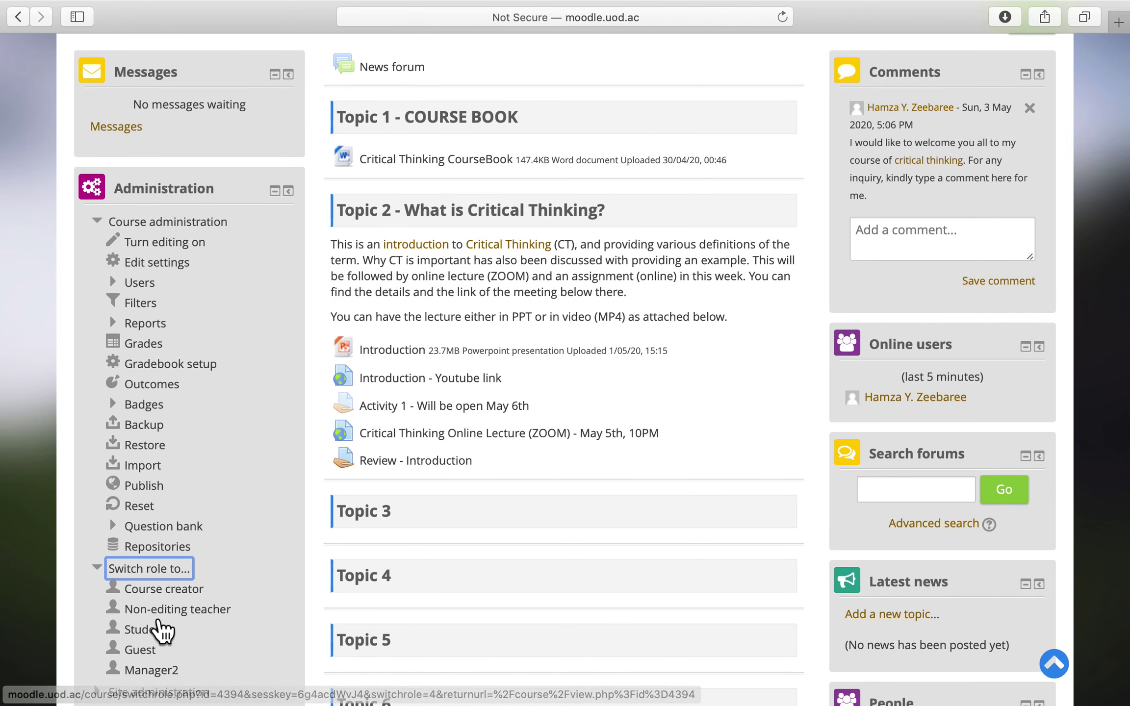
pyautogui.click(160, 633)
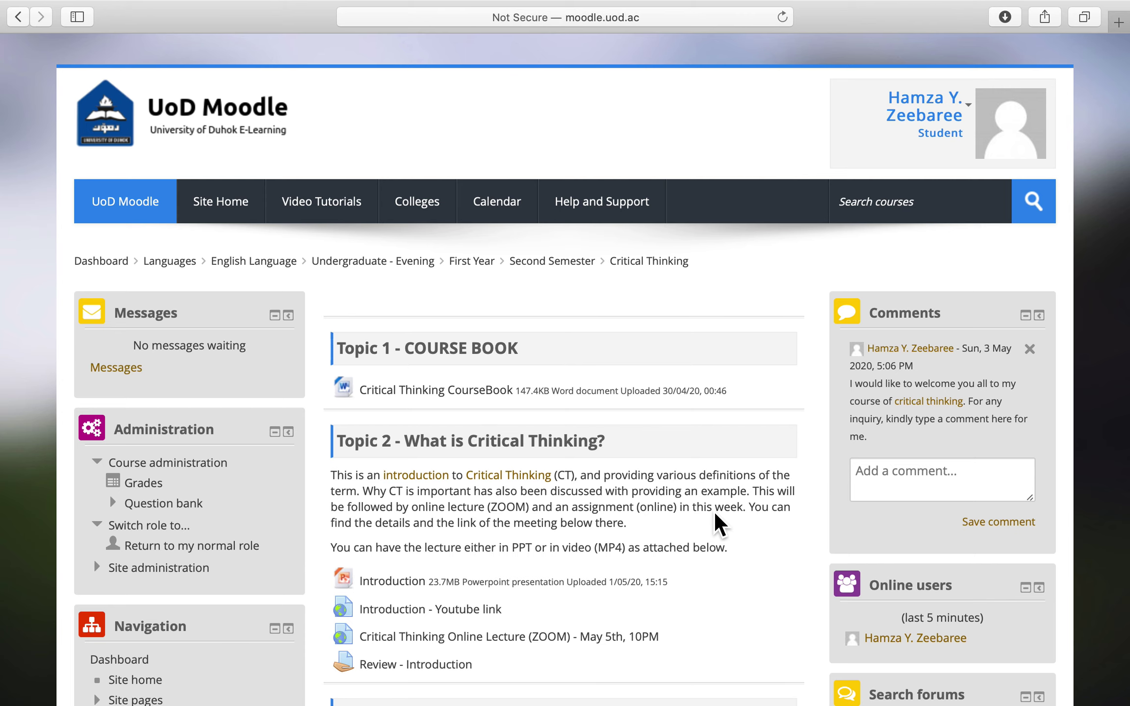
# Step: Open the "Review - Introduction" assignment in Topic 2 and review its submission status table
pyautogui.scroll(-3, 718, 522)
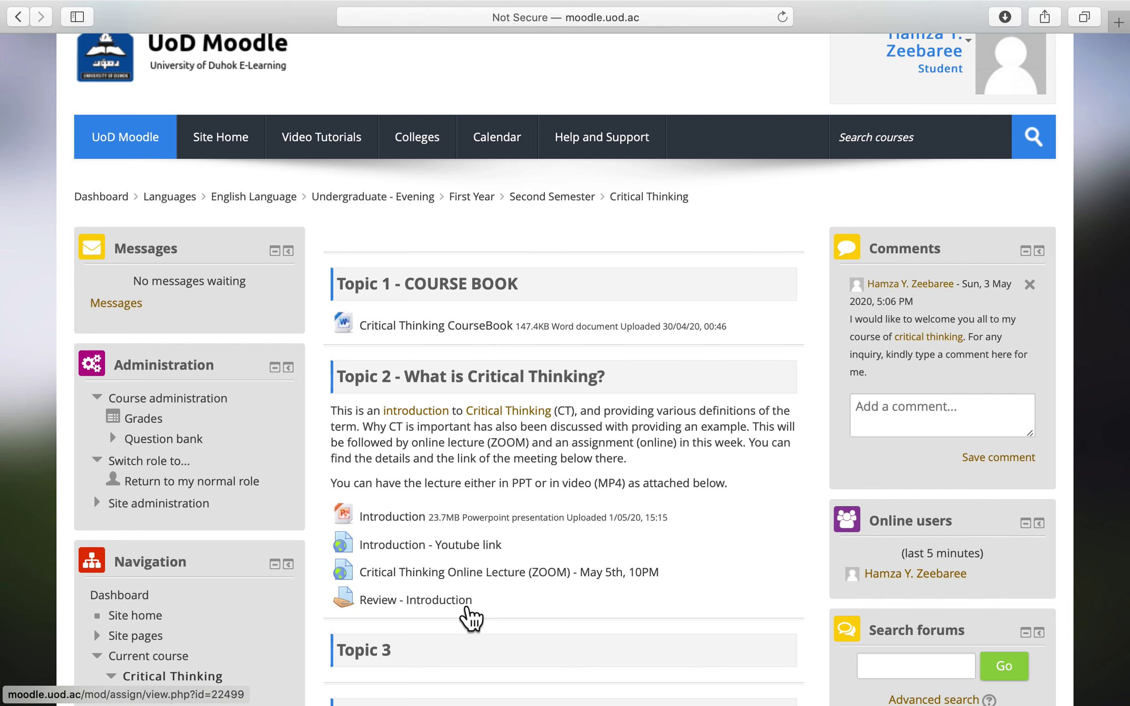
pyautogui.click(399, 606)
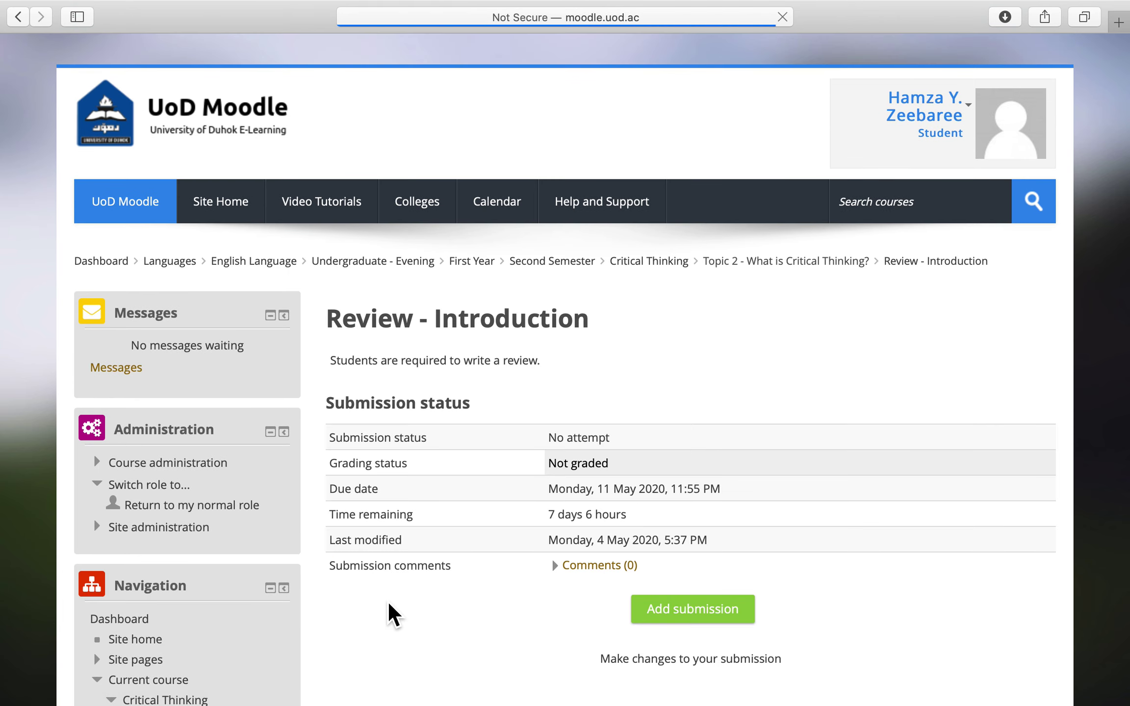
pyautogui.scroll(-2, 571, 608)
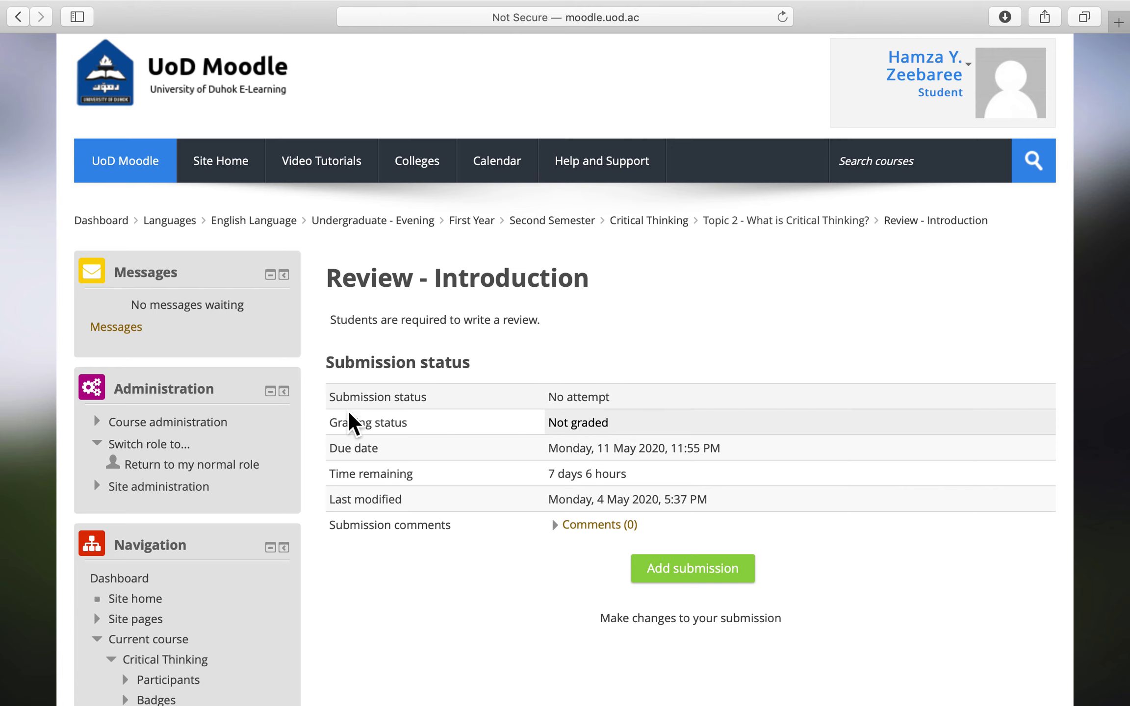
pyautogui.scroll(-1, 618, 449)
pyautogui.scroll(-3, 618, 448)
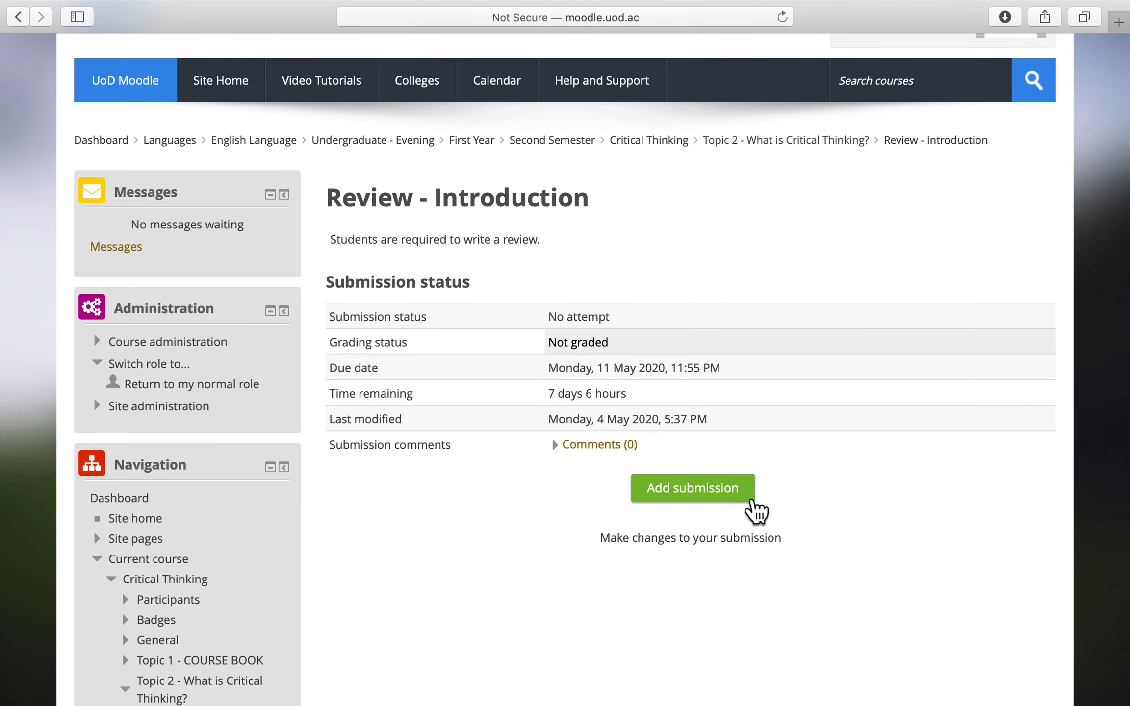
# Step: Start a submission for the assignment and enter "Section one was about..." as the online text
pyautogui.click(751, 502)
pyautogui.scroll(-5, 751, 510)
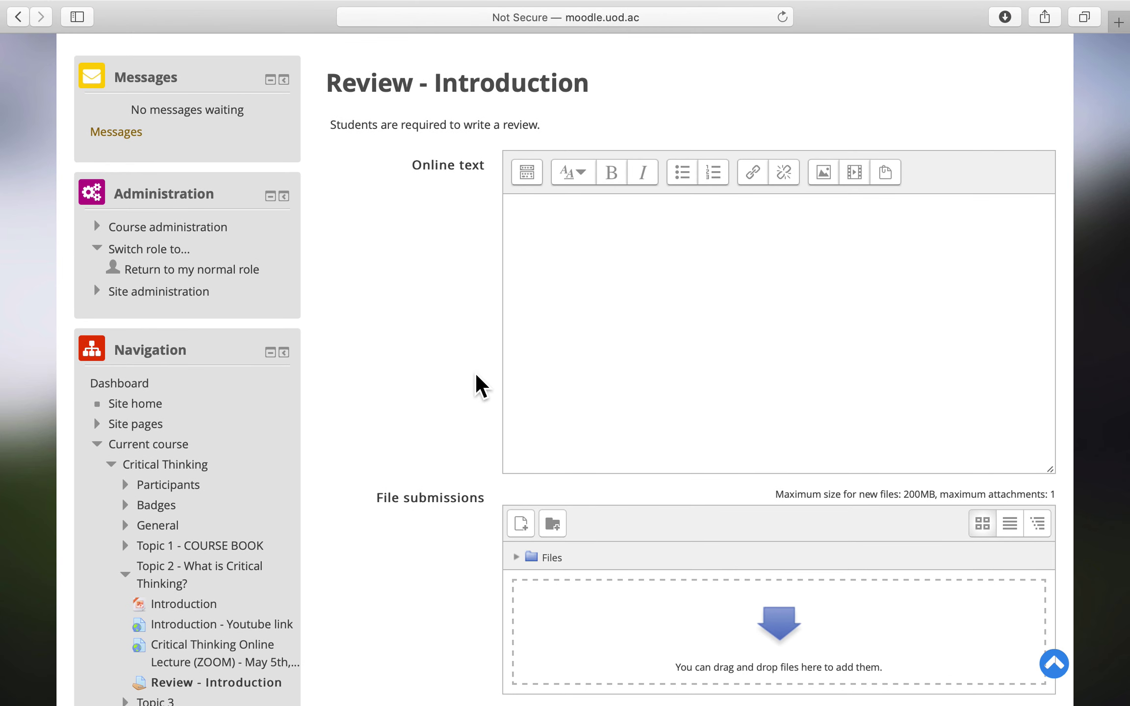
pyautogui.moveTo(411, 165); pyautogui.dragTo(487, 168)
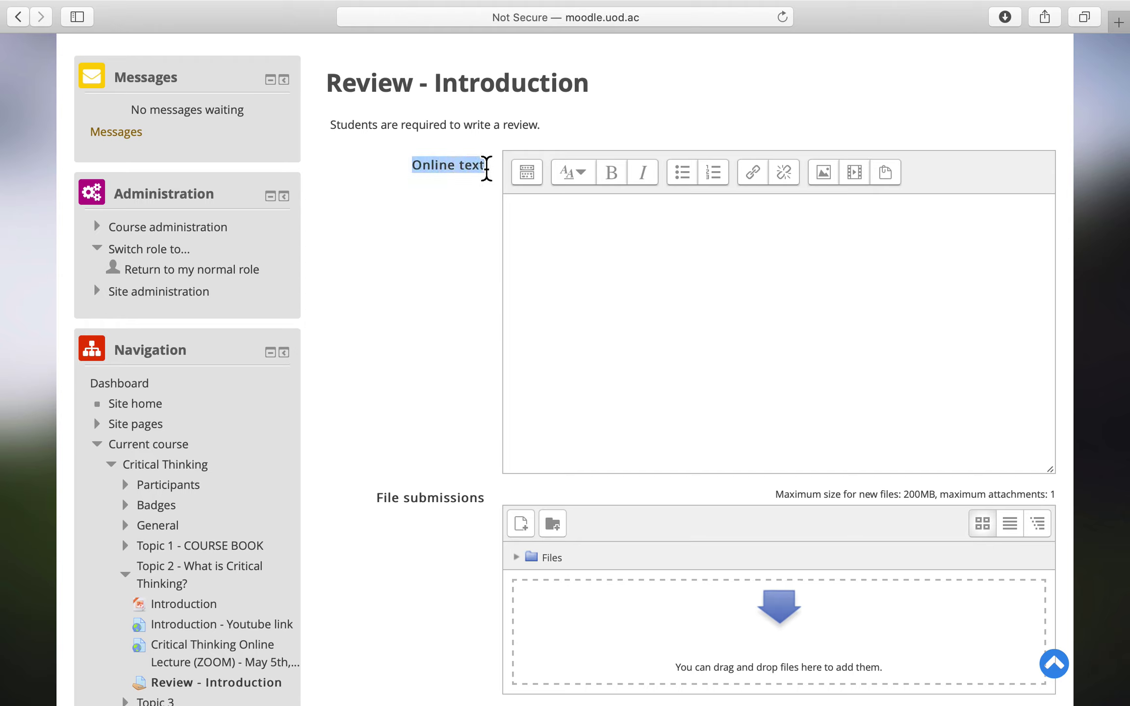
pyautogui.moveTo(380, 495); pyautogui.dragTo(491, 498)
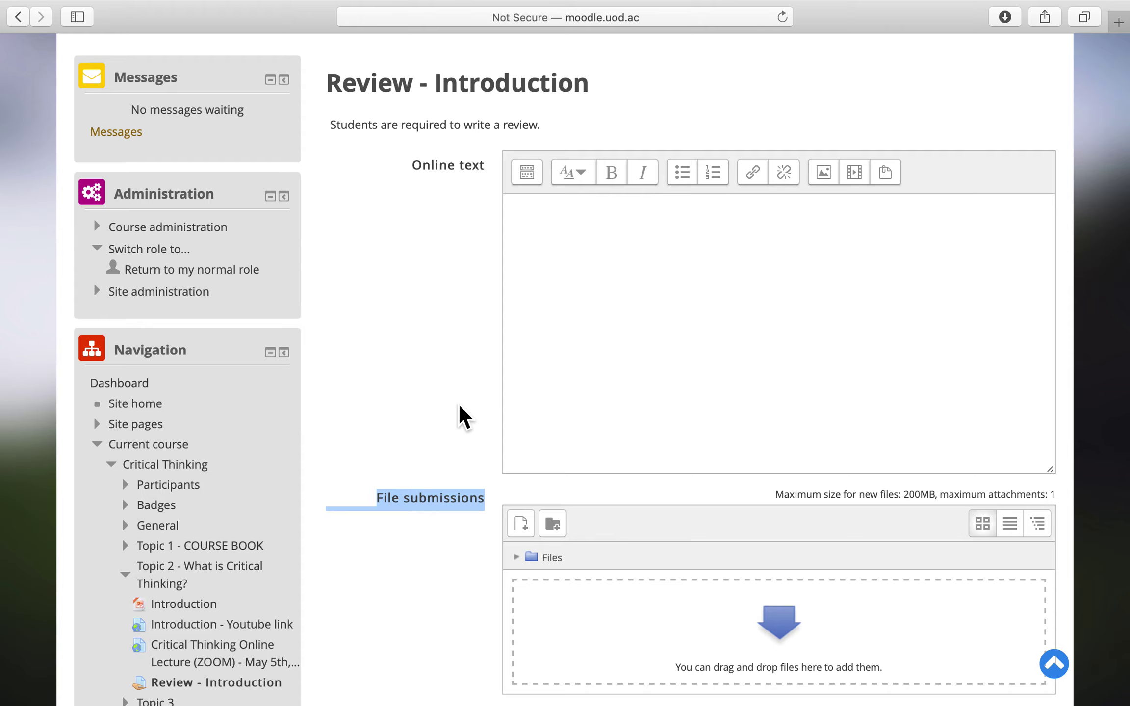
pyautogui.click(546, 288)
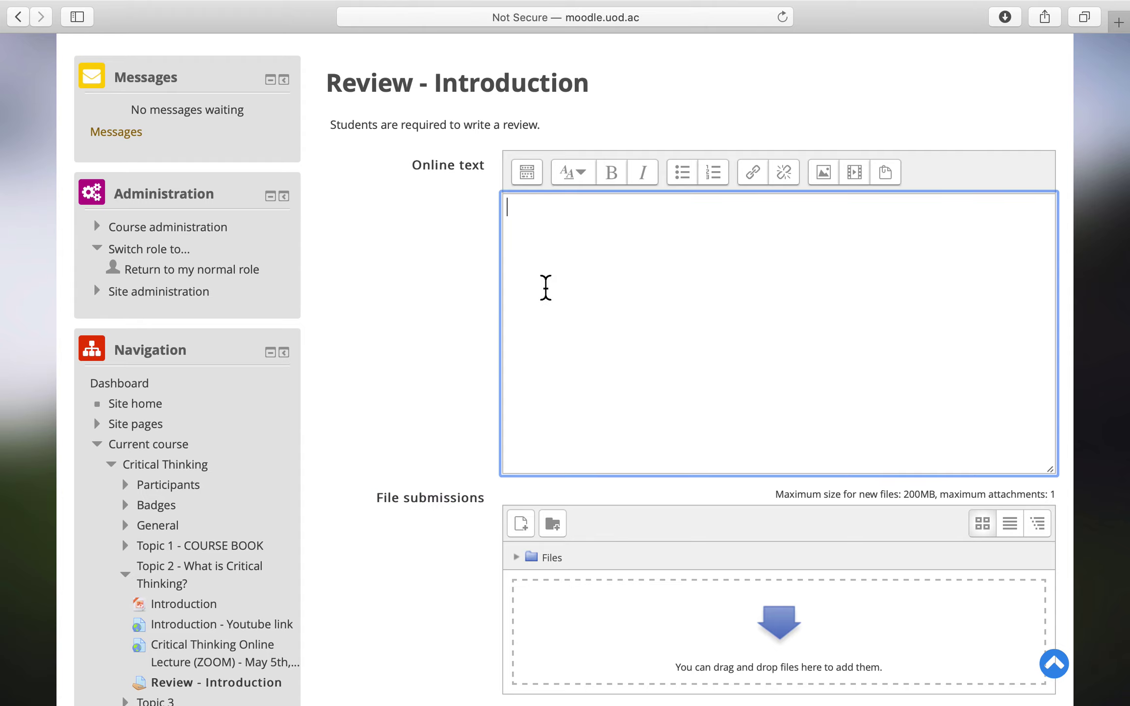
pyautogui.write('Section one was about...')
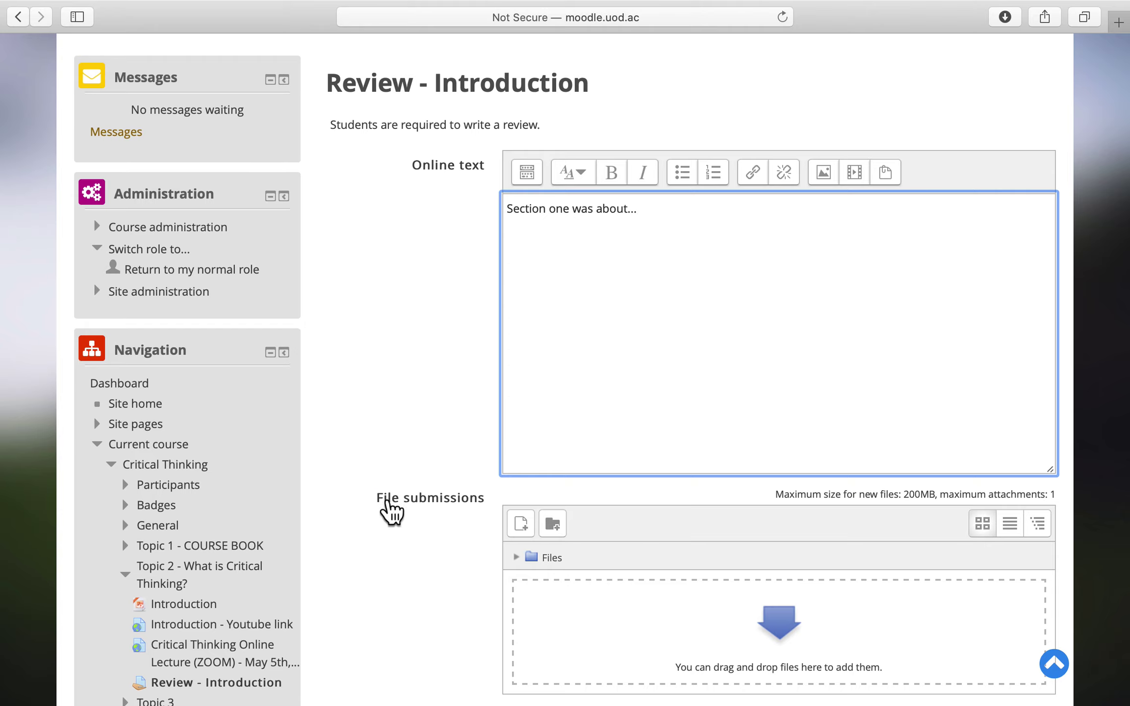
# Step: Upload the "Corona virus.doc" file from the Desktop as the attachment under File submissions
pyautogui.moveTo(377, 497); pyautogui.dragTo(491, 502)
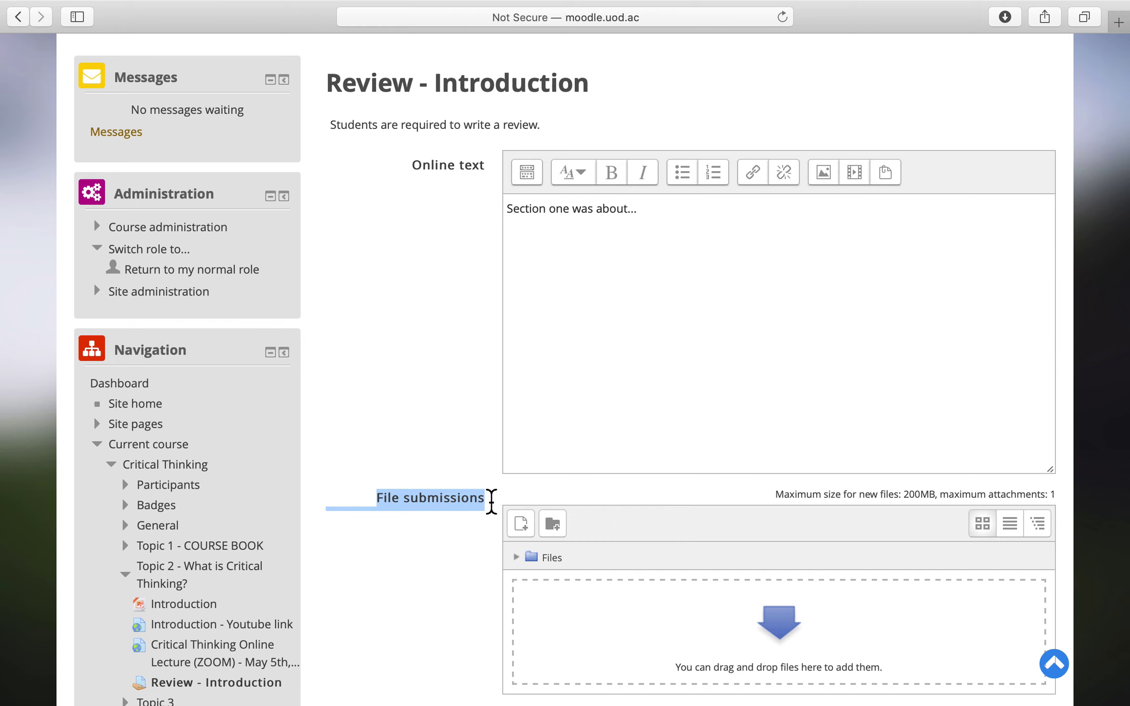
pyautogui.scroll(-3, 491, 502)
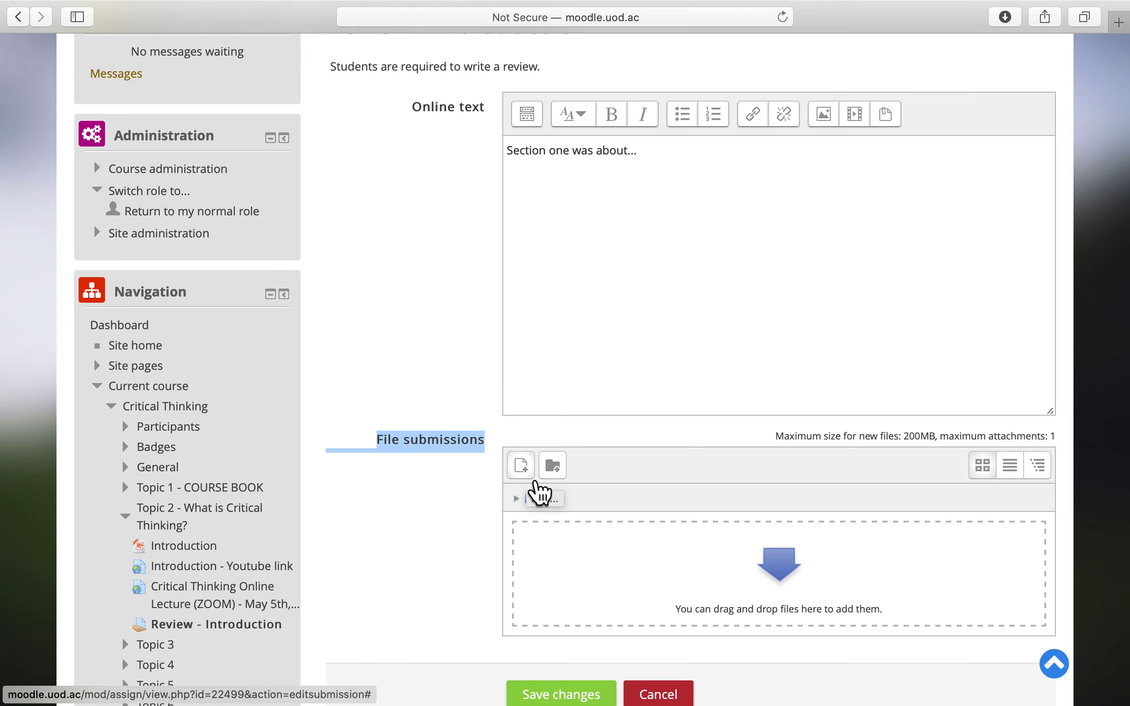
pyautogui.click(534, 481)
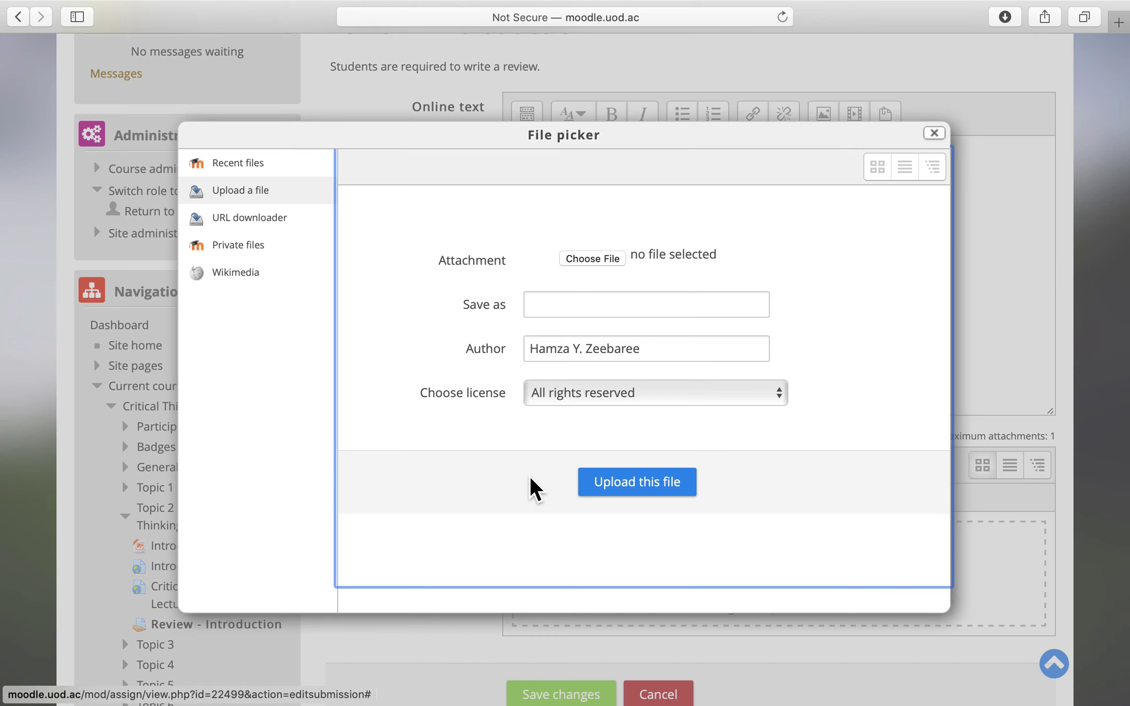
pyautogui.click(611, 265)
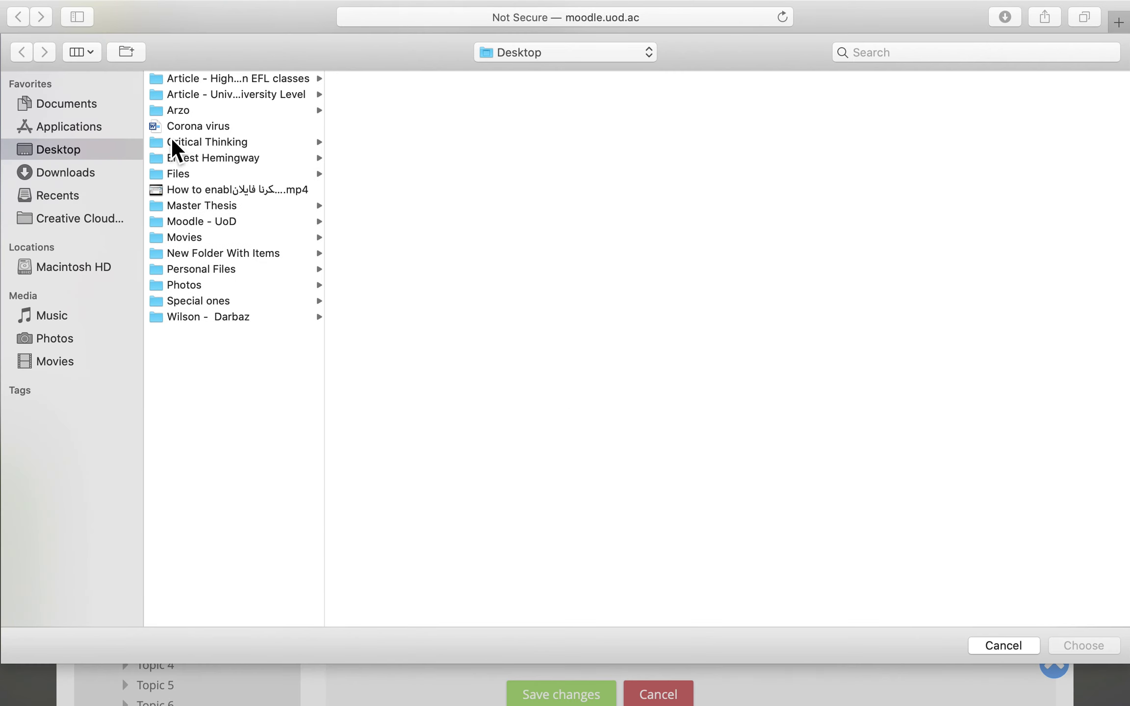
pyautogui.doubleClick(188, 129)
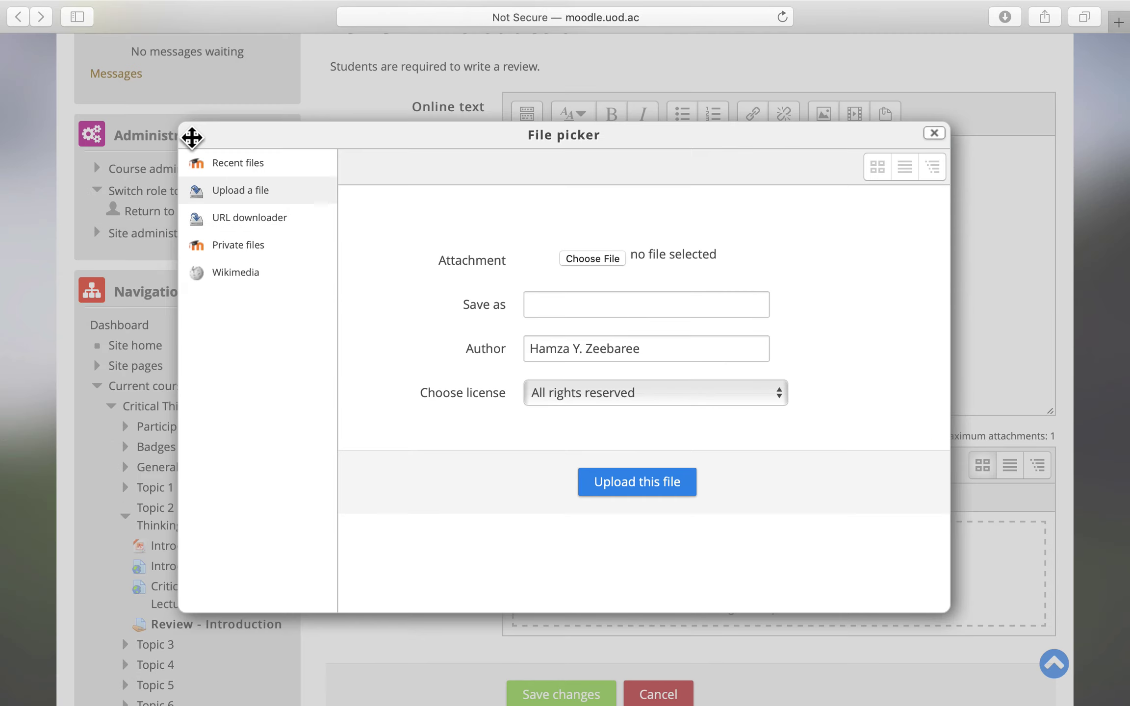
pyautogui.click(632, 485)
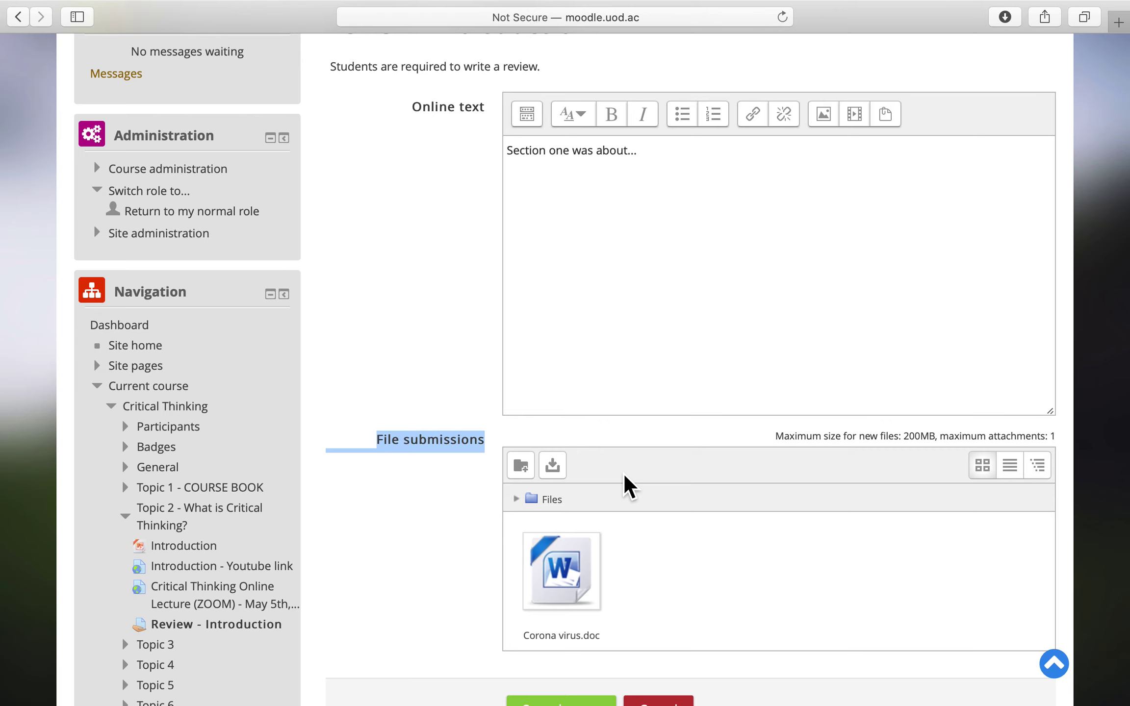
# Step: Check the online text and attached file, and save the submission changes as a draft
pyautogui.scroll(2, 624, 474)
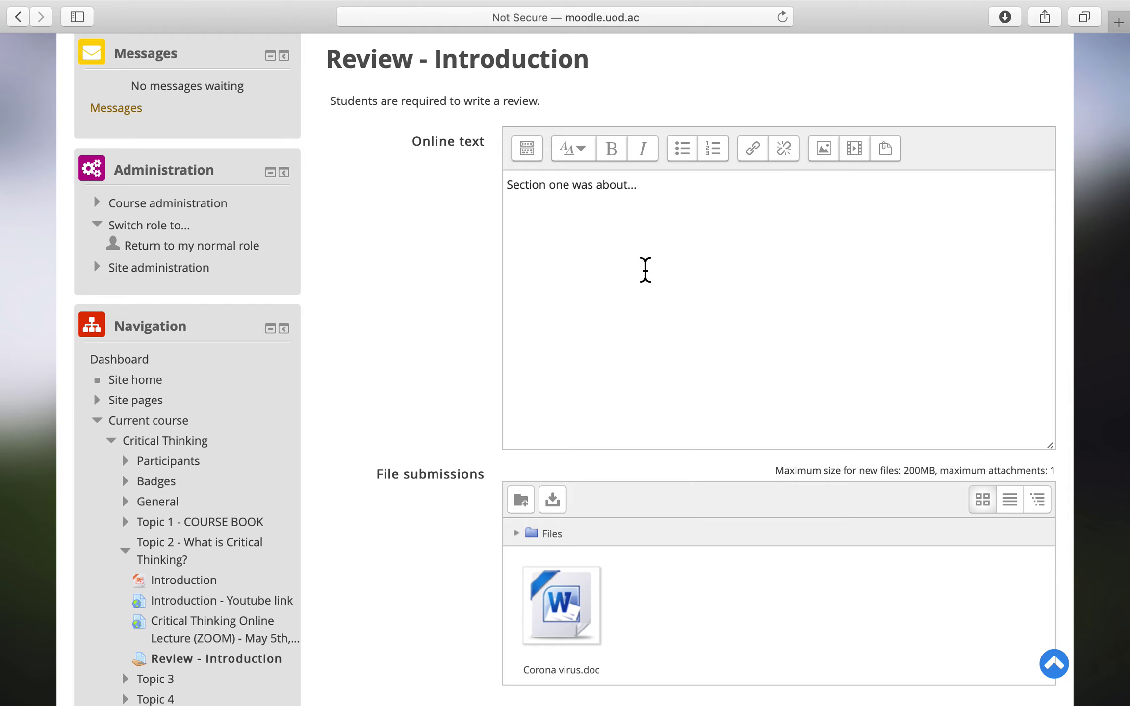
pyautogui.click(570, 236)
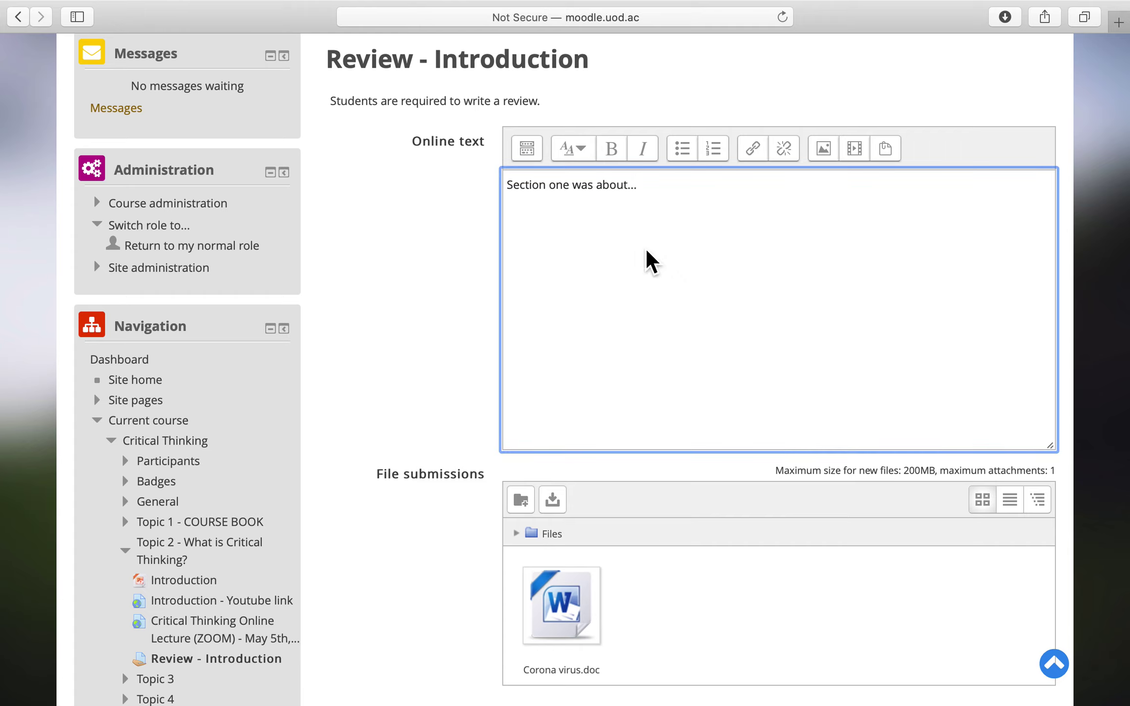
pyautogui.scroll(-6, 651, 260)
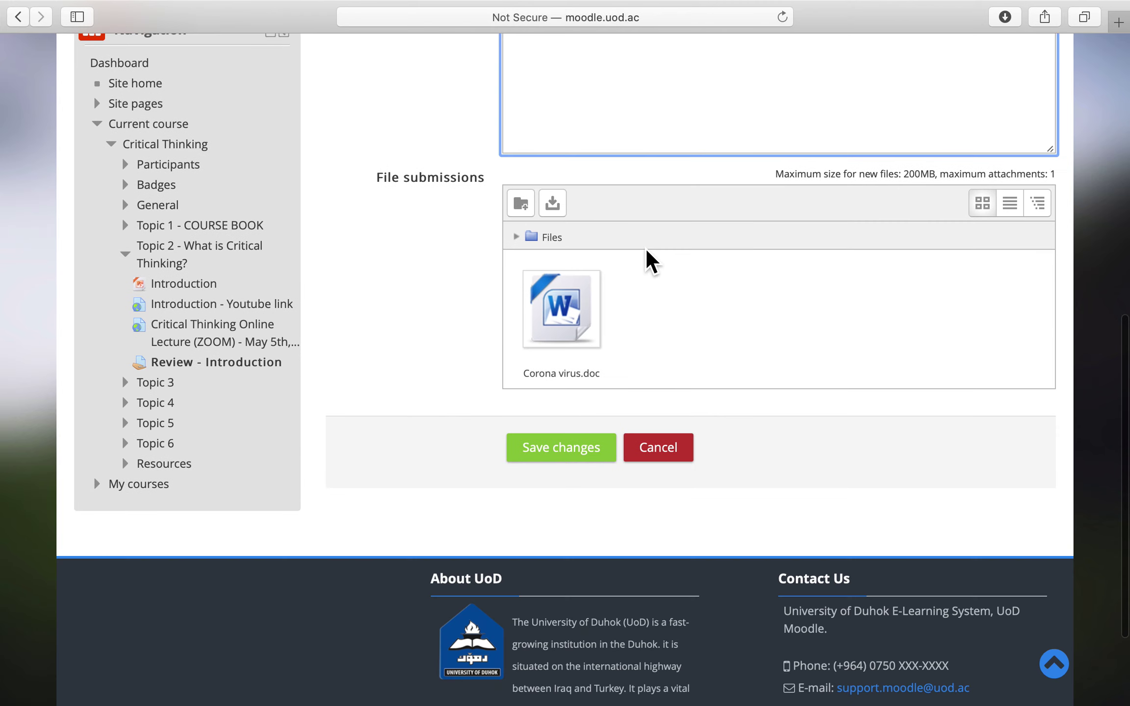
pyautogui.click(584, 459)
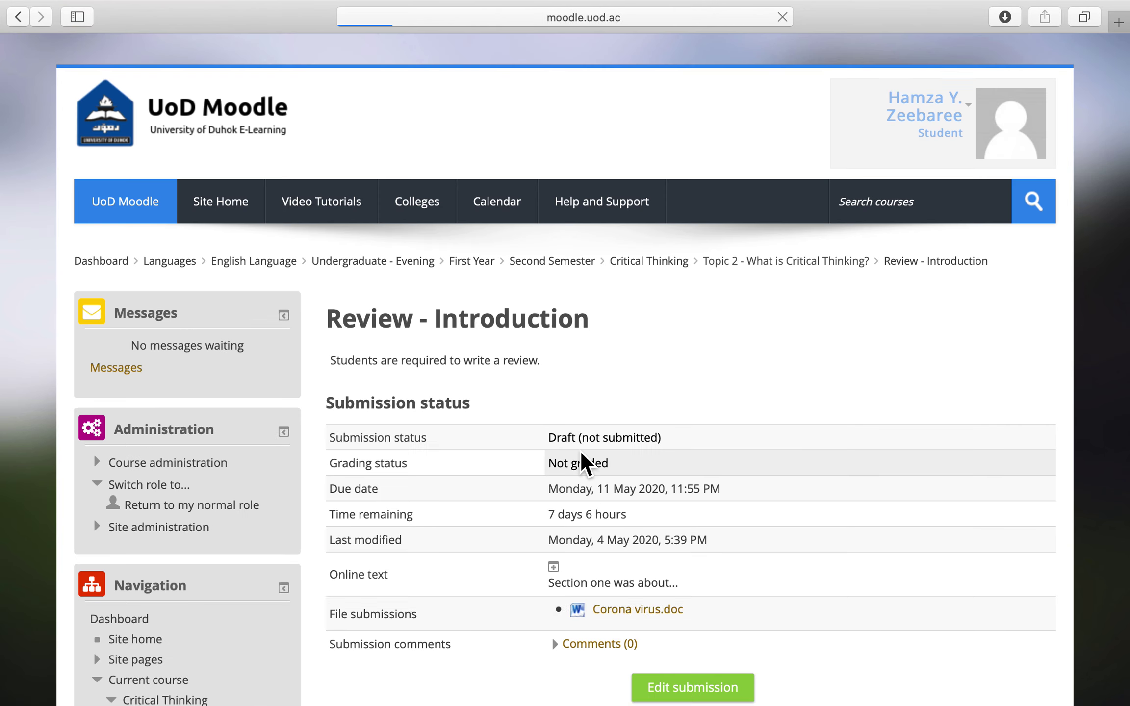
# Step: Review the draft's submission status table, submit the "Review - Introduction" assignment for grading and confirm the submission
pyautogui.scroll(-2, 792, 459)
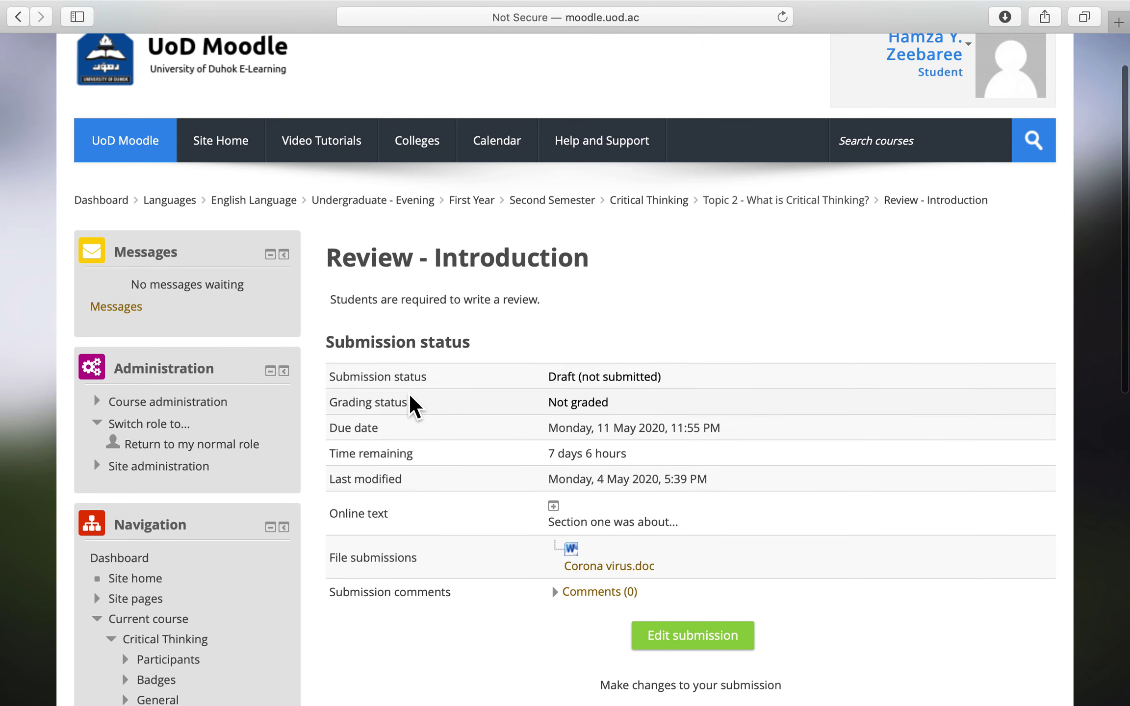
pyautogui.scroll(-2, 578, 399)
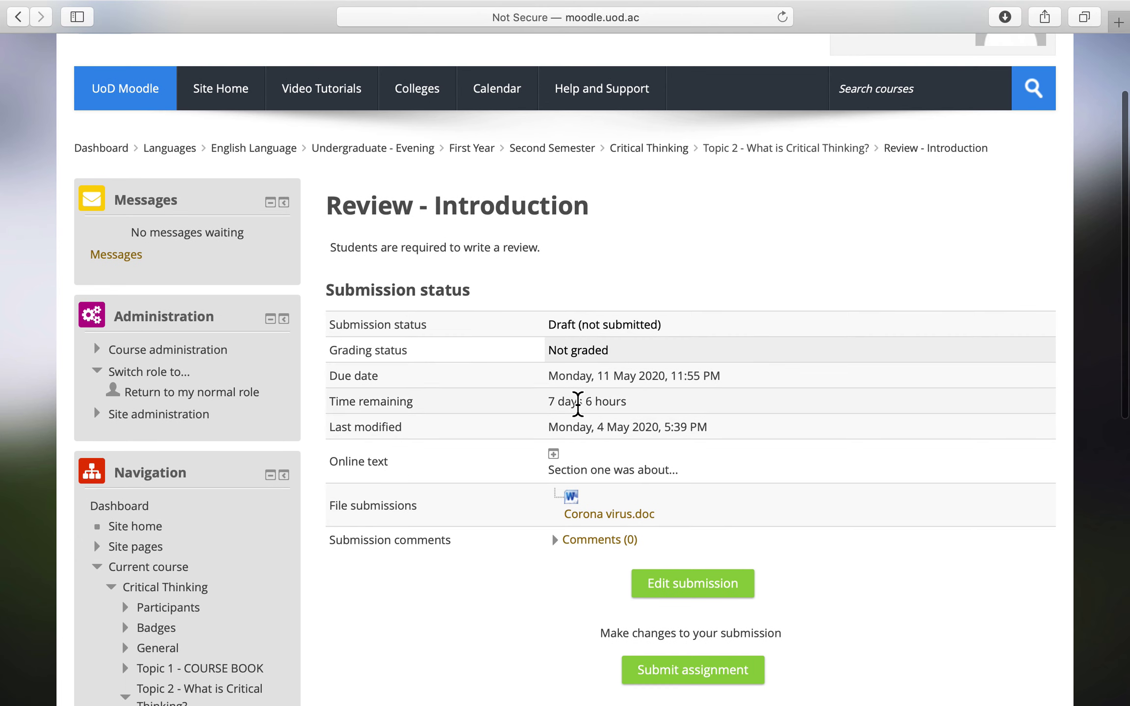
pyautogui.scroll(-1, 524, 637)
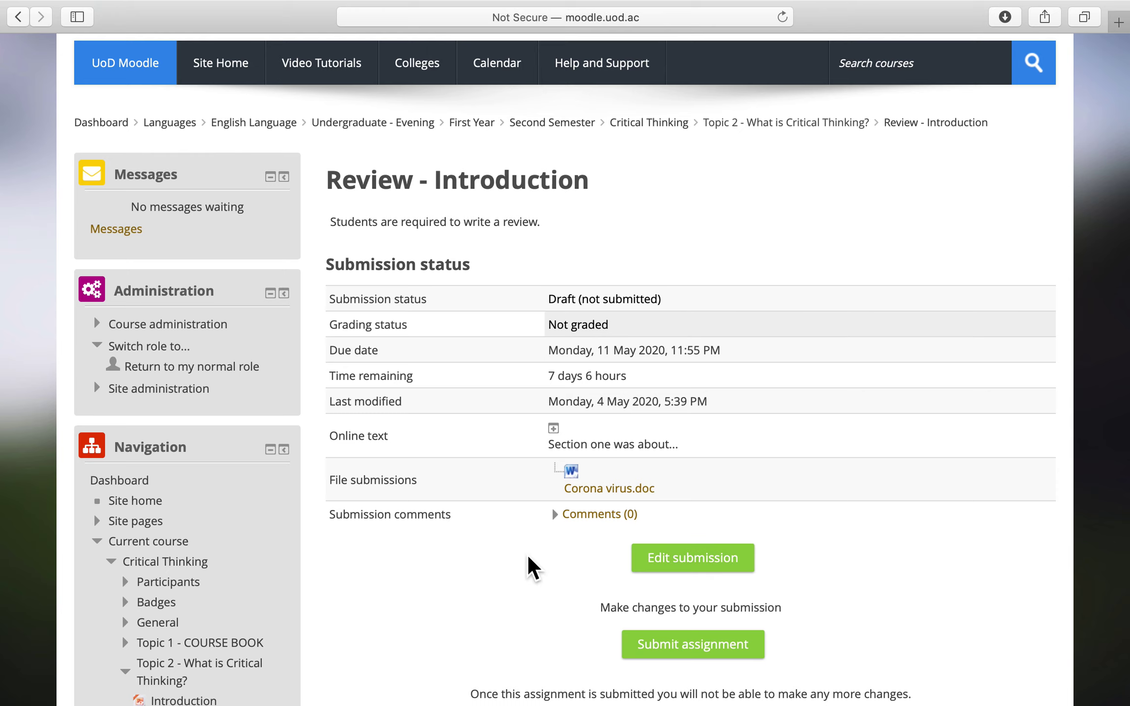
pyautogui.scroll(-4, 527, 567)
pyautogui.click(756, 532)
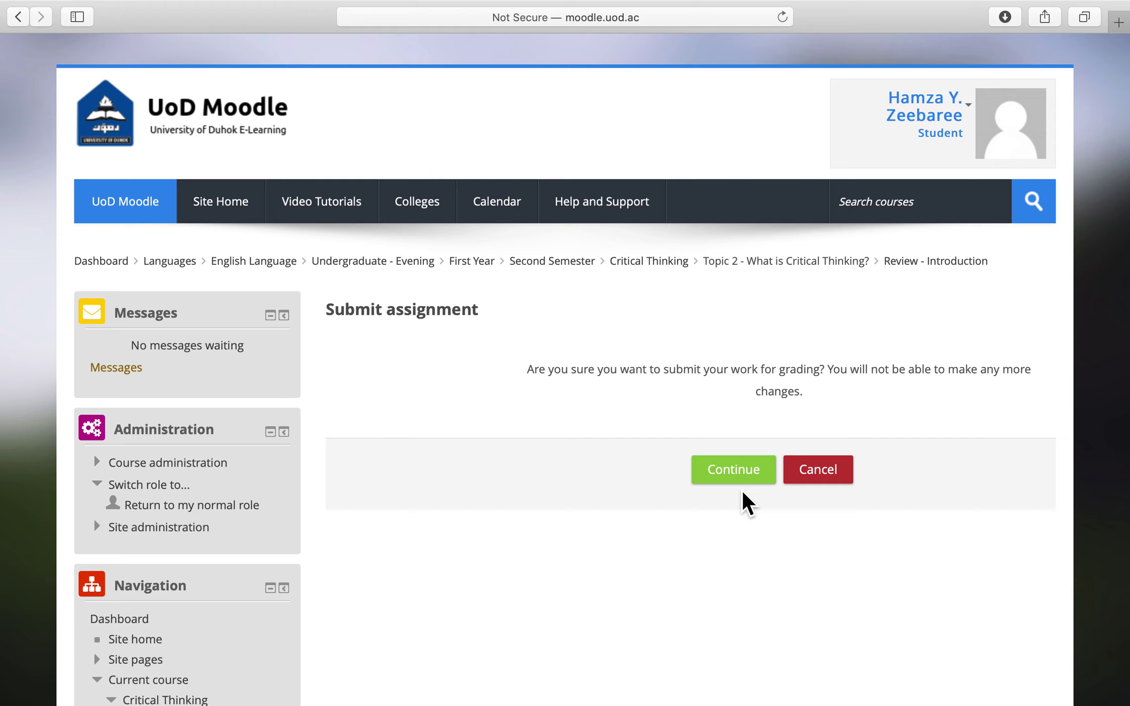
pyautogui.click(747, 482)
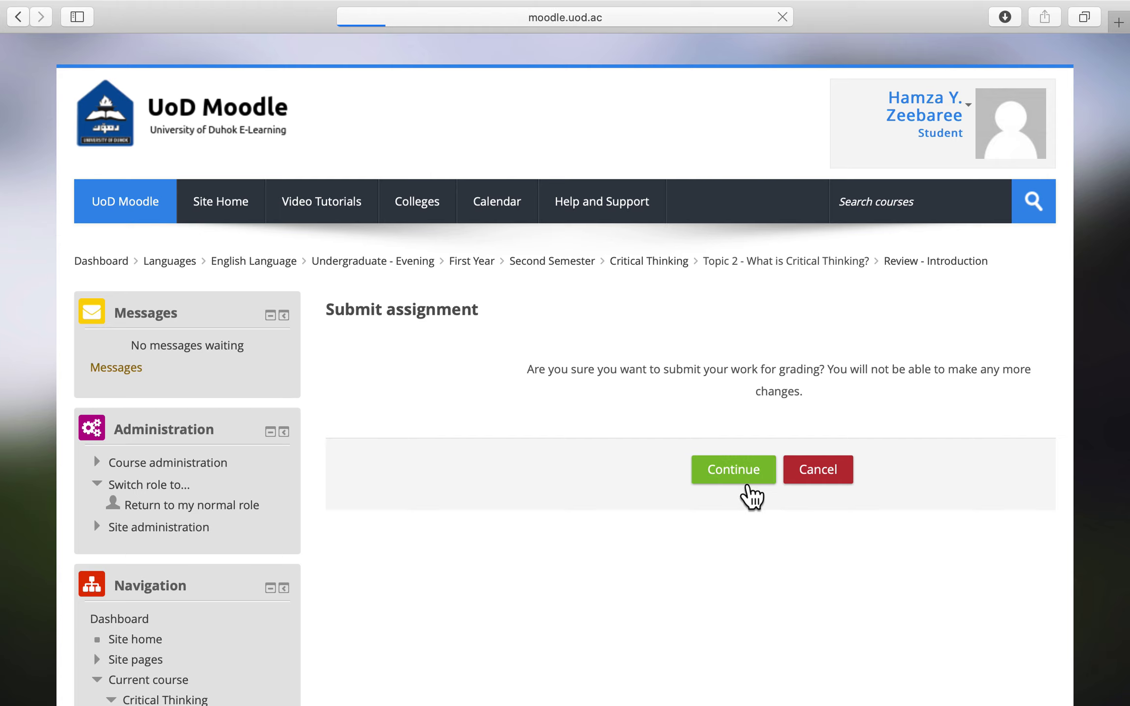